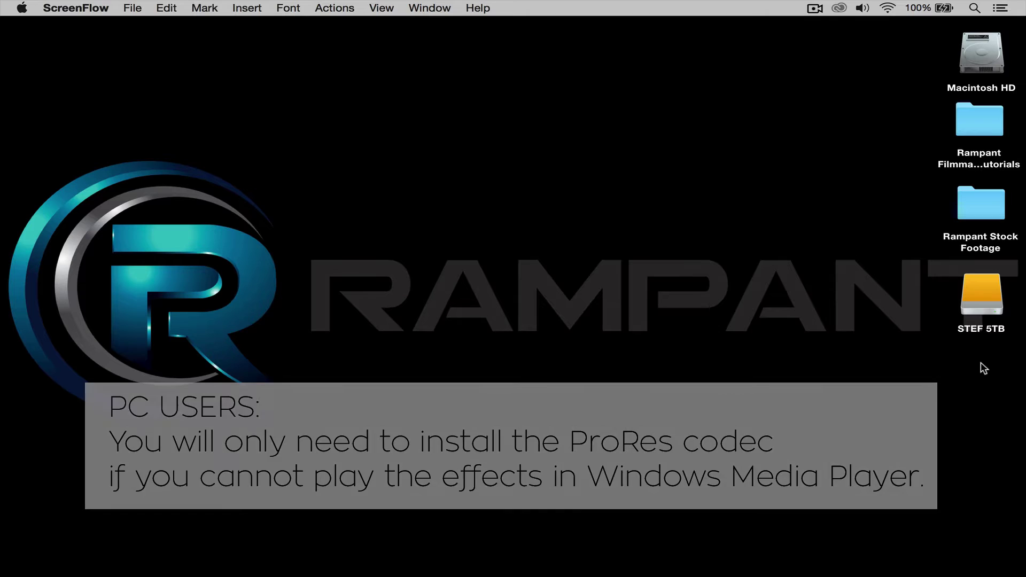
- Switch to Premiere, import the Rampant_iOgrapher_Motion_Graphics folder, and dismiss the unsupported-format error
key(super+Tab)
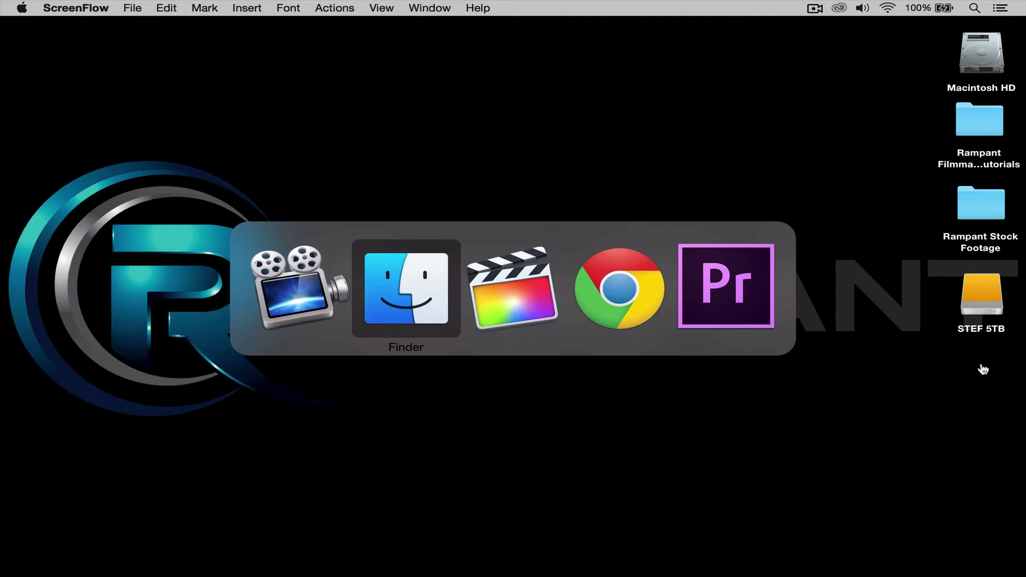
key(super+Tab)
key(super+Tab)
key(super+Tab)
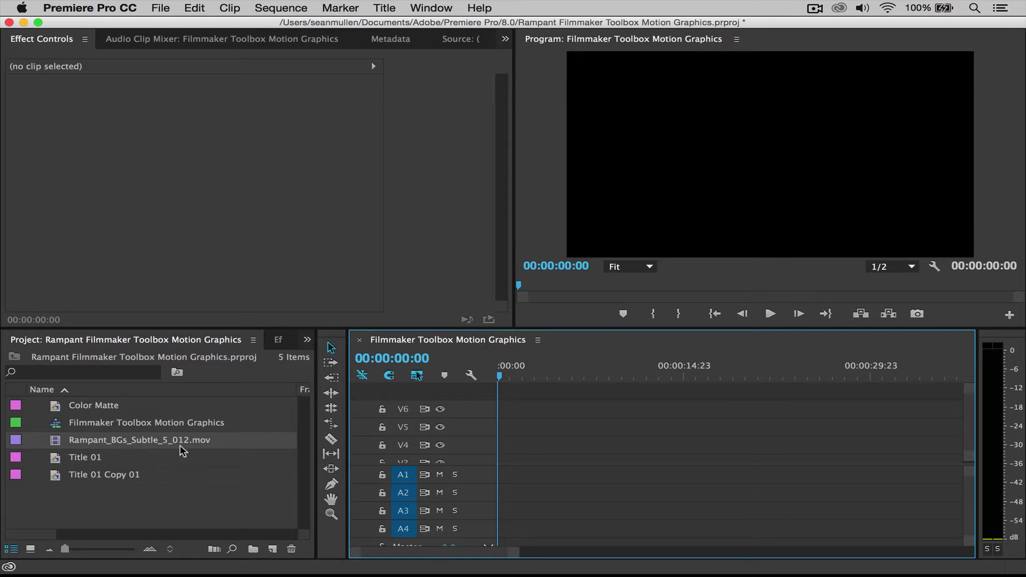
mouse_move(83, 436)
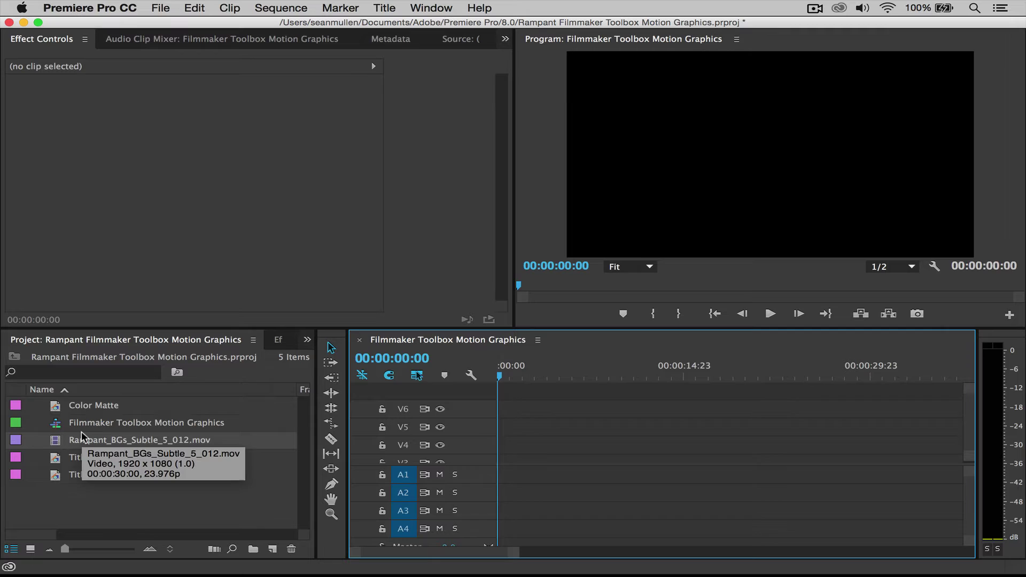
right_click(50, 505)
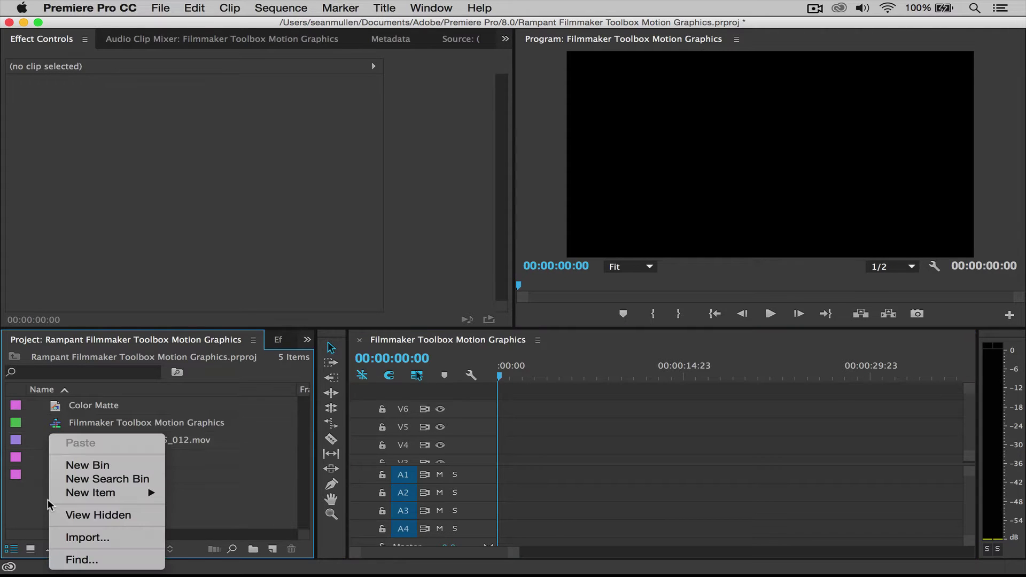
click(85, 538)
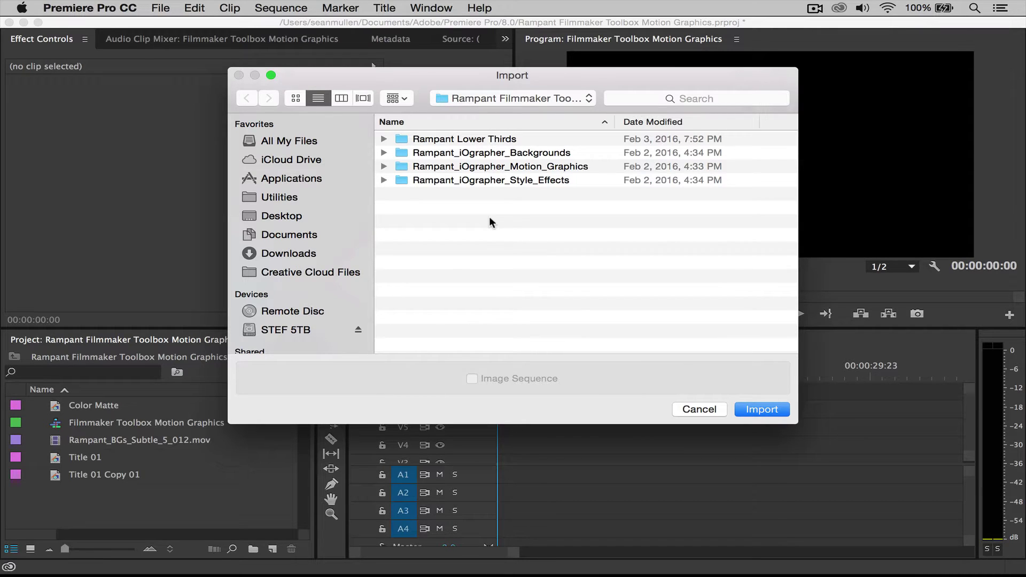
click(411, 168)
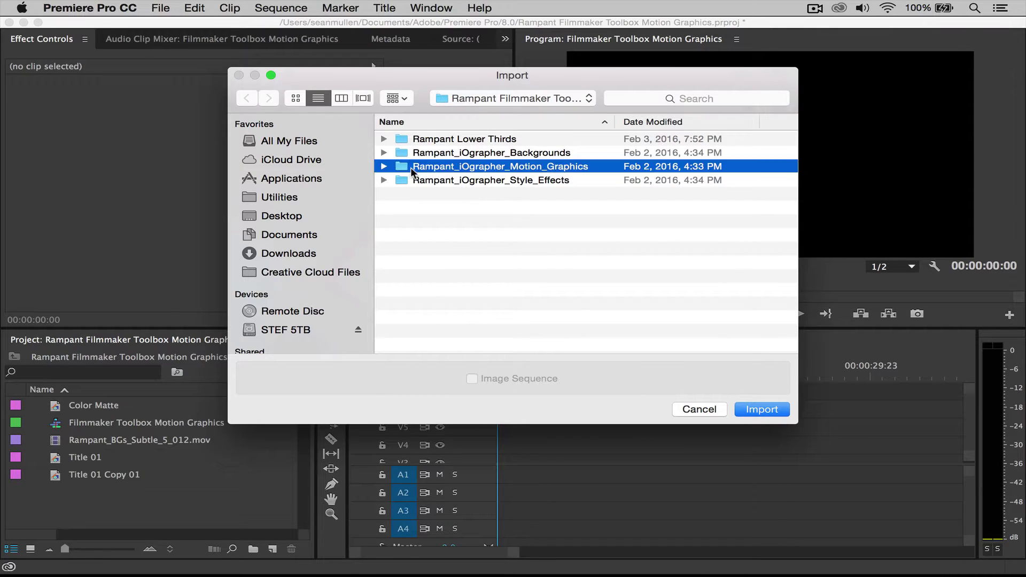
click(768, 411)
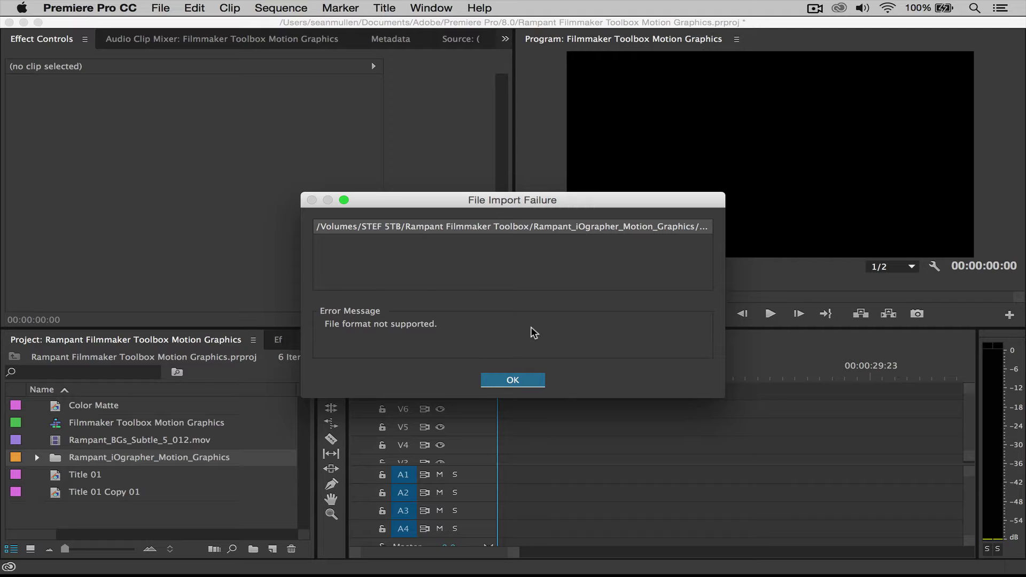
click(513, 381)
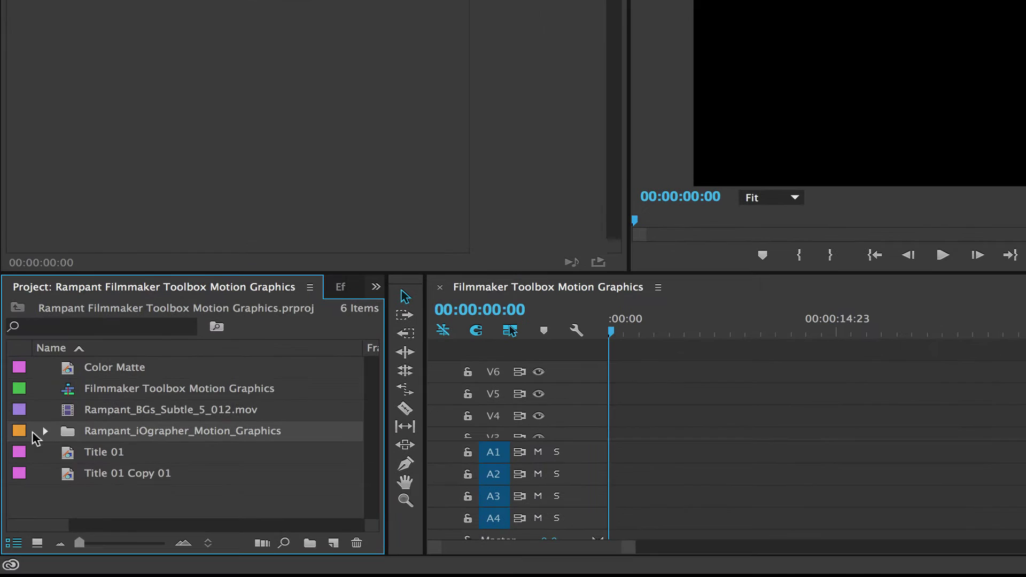
- Expand the imported folder to browse its clips, then collapse it again
click(45, 430)
scroll(120, 436, down, 8)
scroll(119, 434, down, 3)
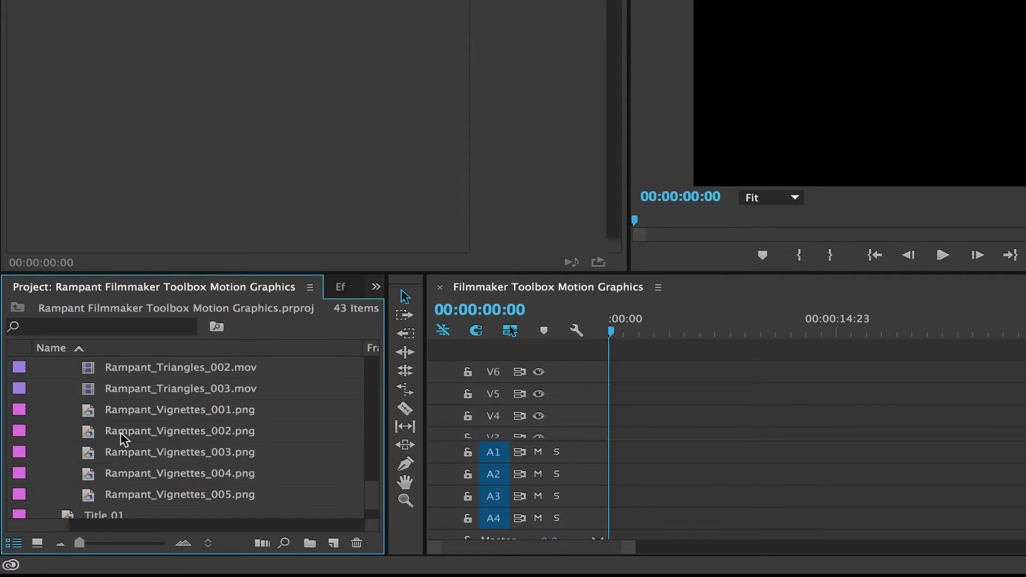
scroll(121, 432, up, 10)
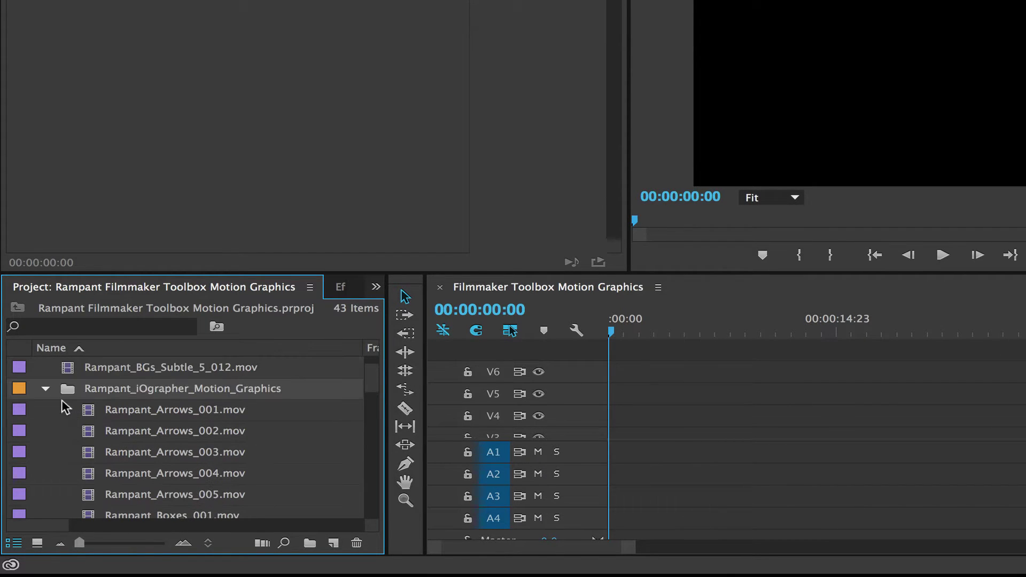
click(45, 389)
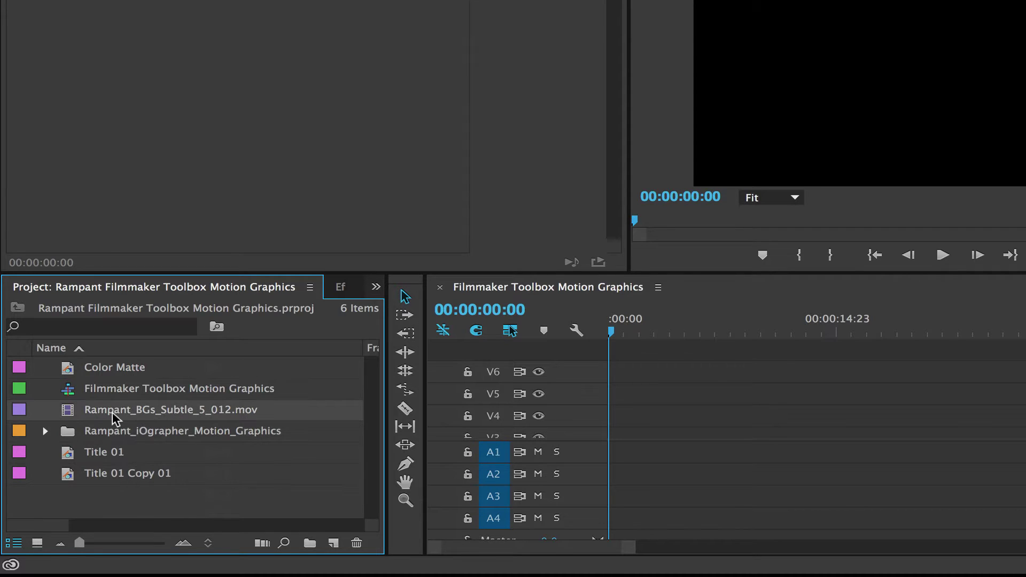
- Place Rampant_BGs_Subtle_5_012.mov on track V1 at the start of the sequence
mouse_move(114, 411)
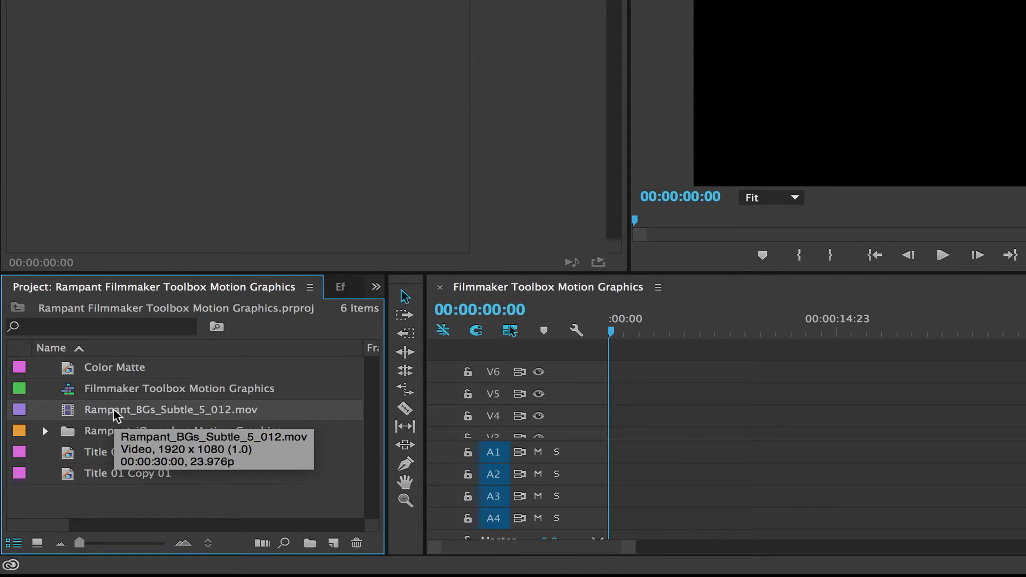
drag(114, 414, 612, 425)
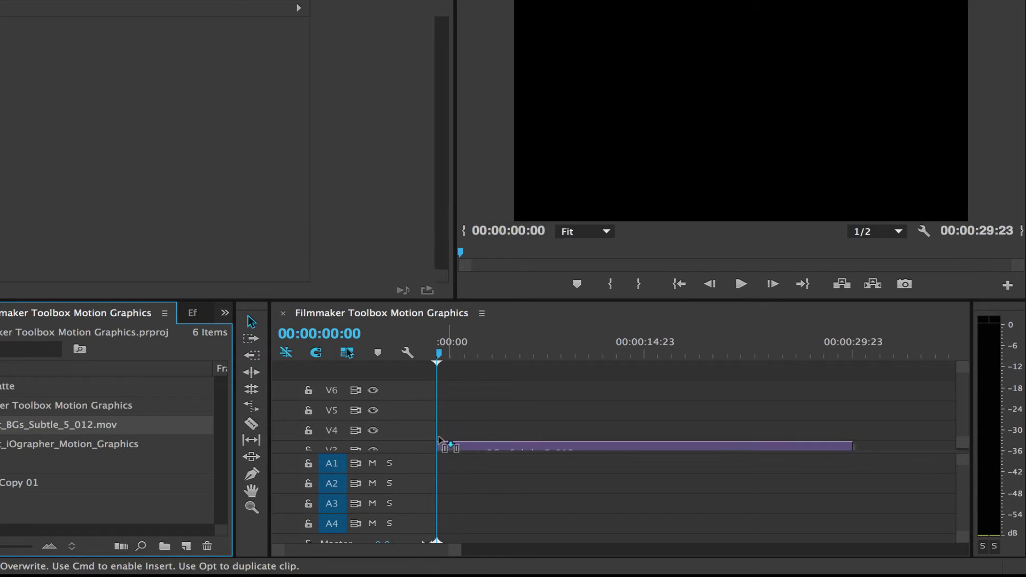
drag(440, 440, 435, 431)
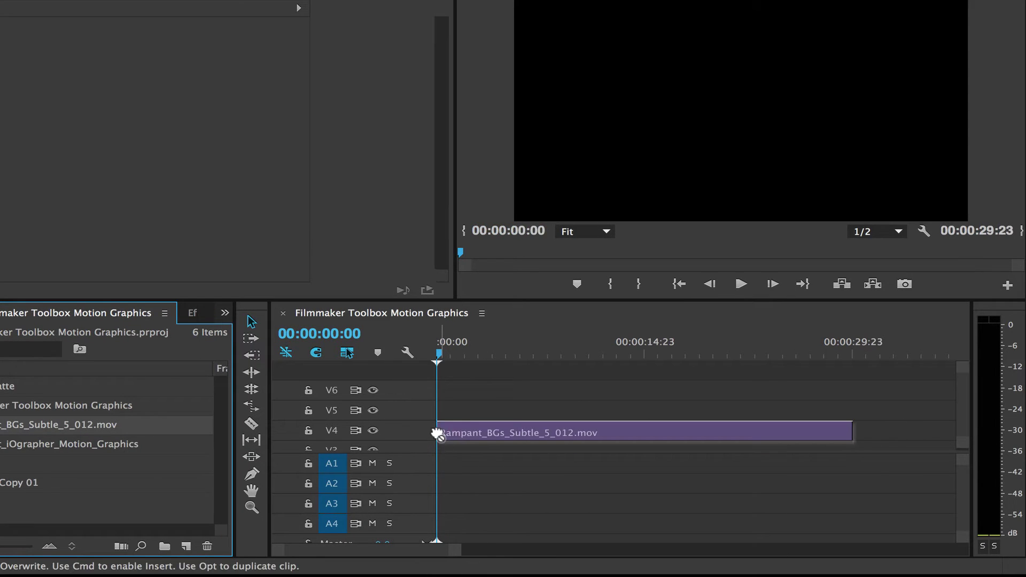
drag(470, 378, 466, 439)
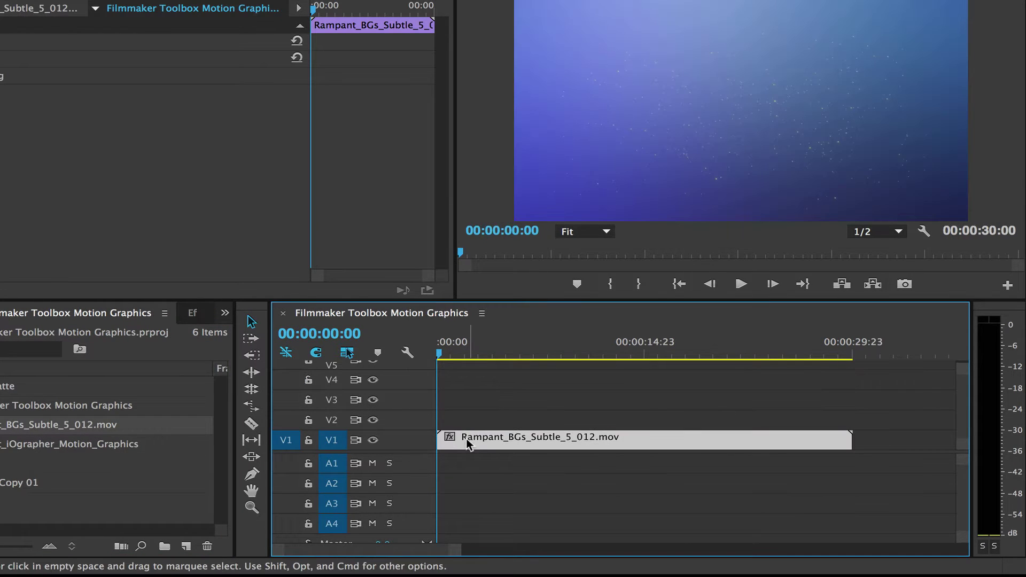
- Preview the background in the sequence and return the playhead to the start
key(space)
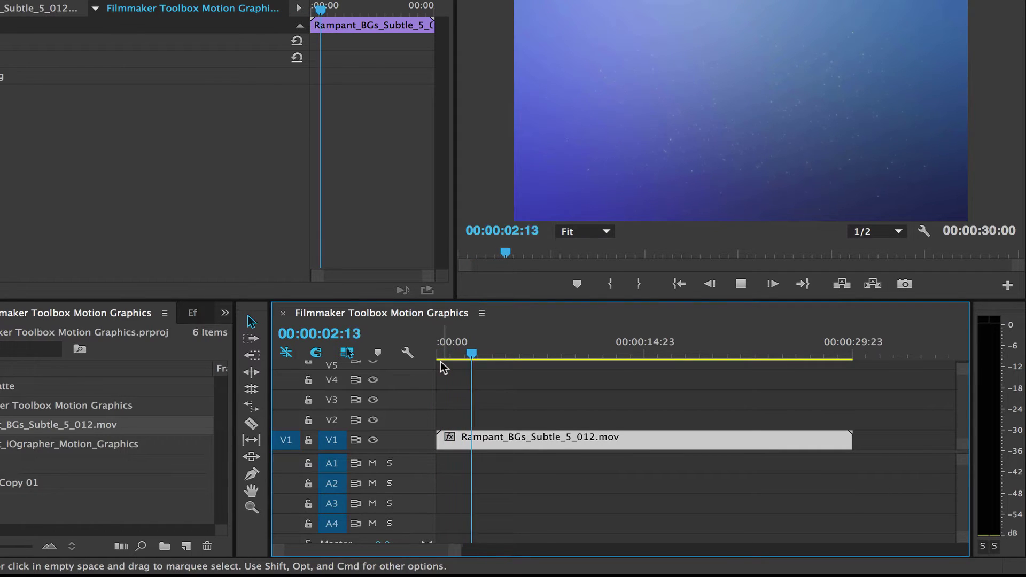
key(space)
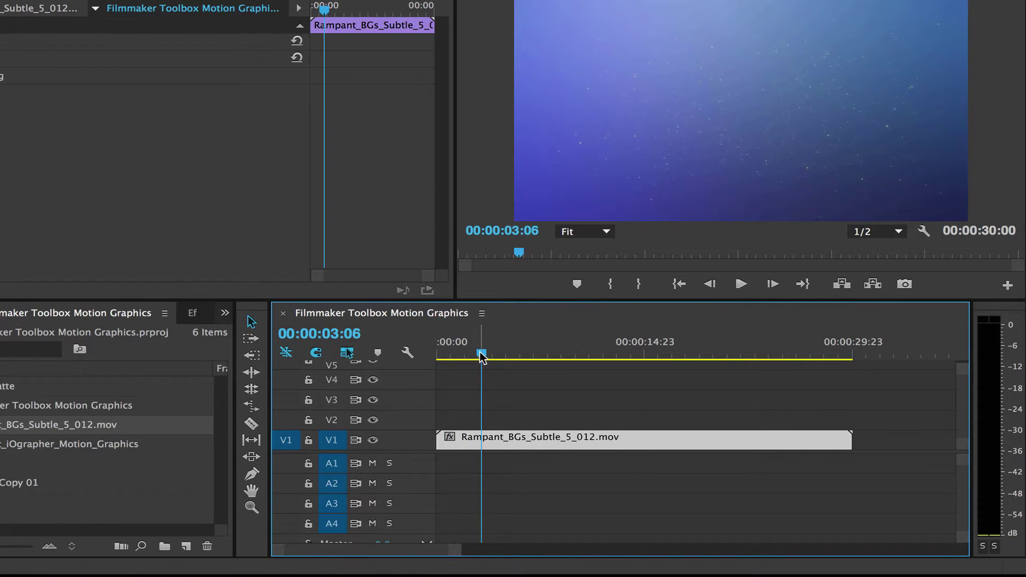
drag(482, 356, 432, 362)
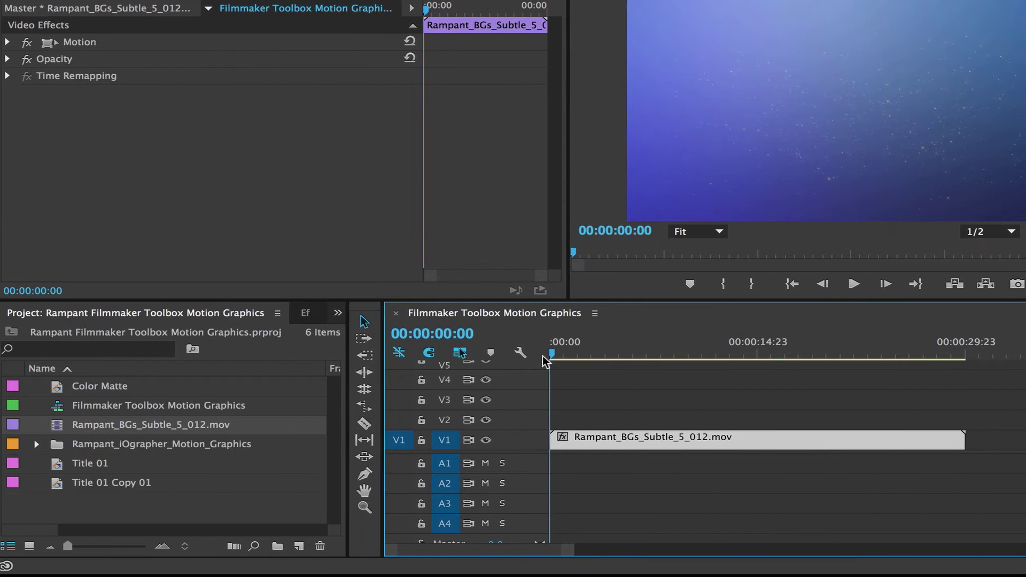
- Check Title 01's text, place it on V2, and trim the background to match its length
click(69, 471)
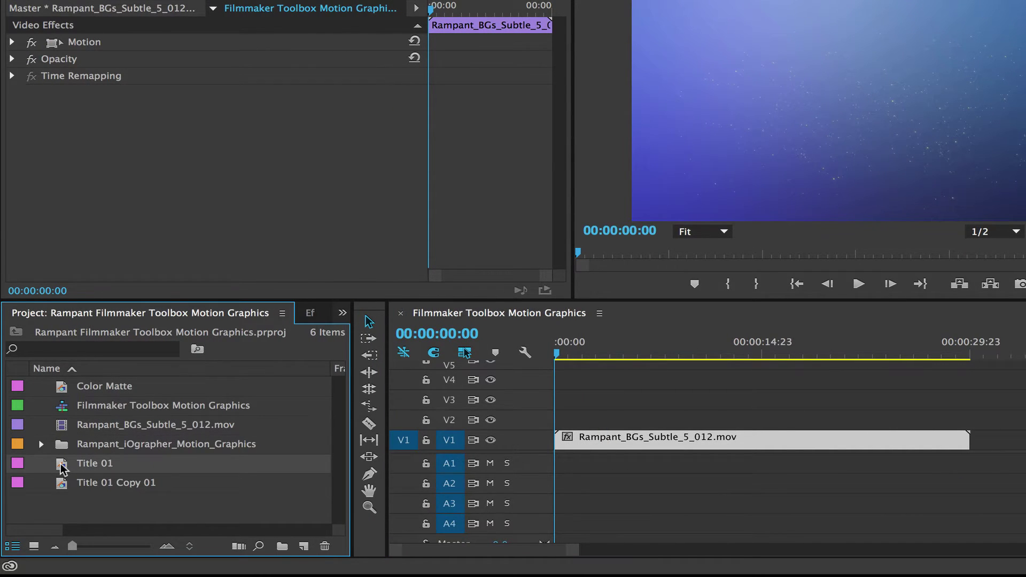
double_click(63, 469)
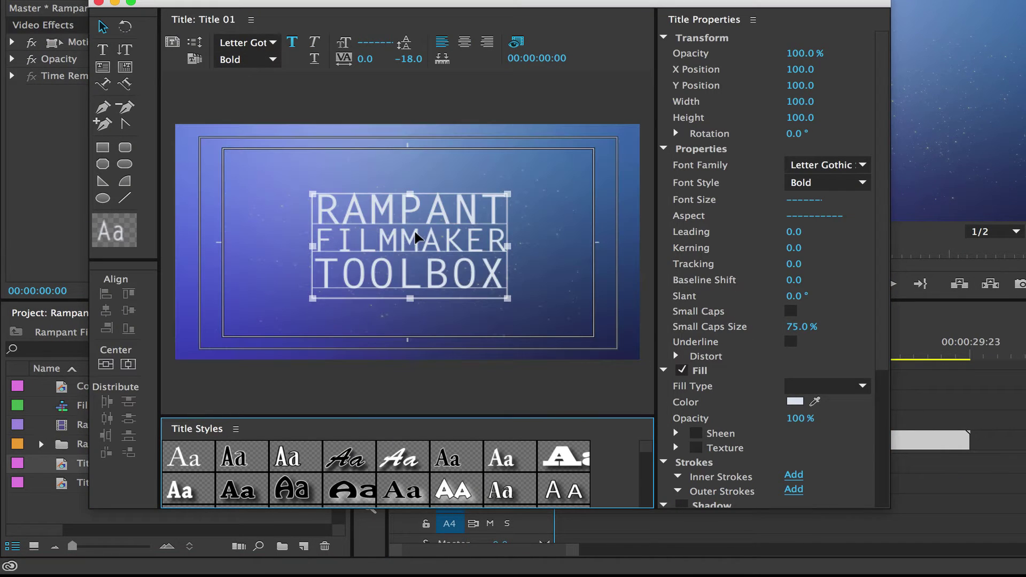
click(98, 2)
drag(57, 450, 593, 422)
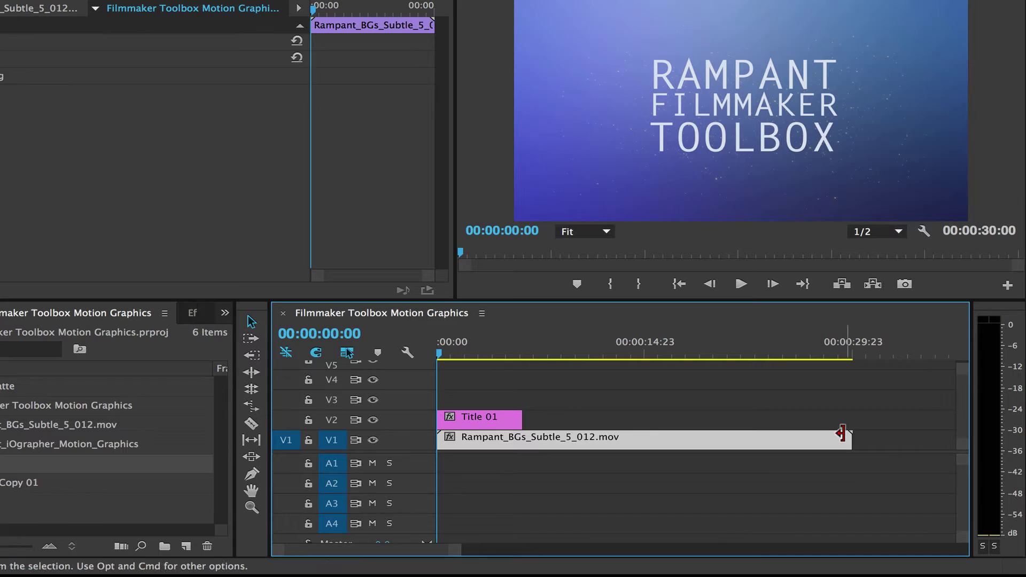
drag(851, 440, 522, 430)
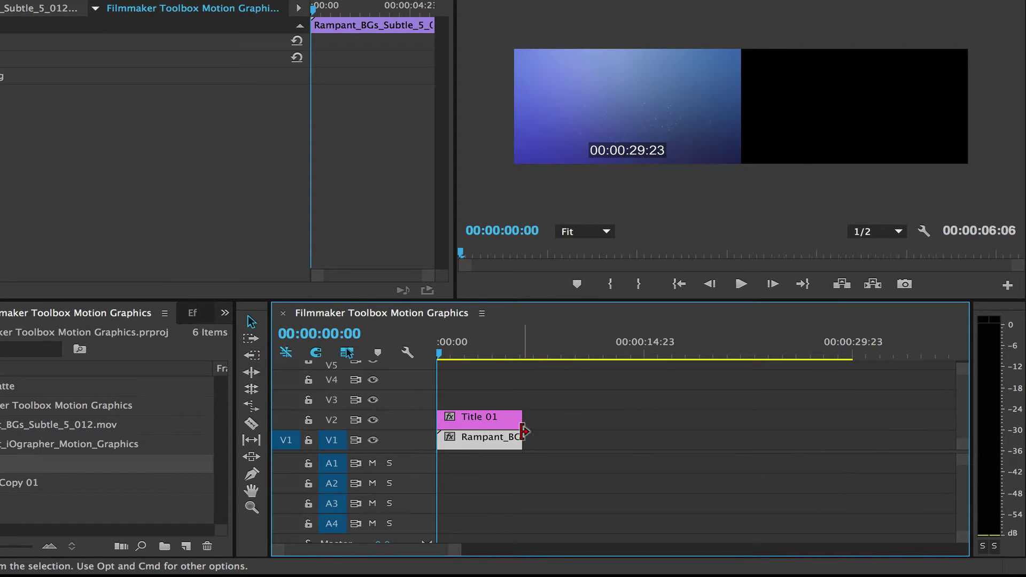
- Preview the title over the background and return the playhead to the start
key(space)
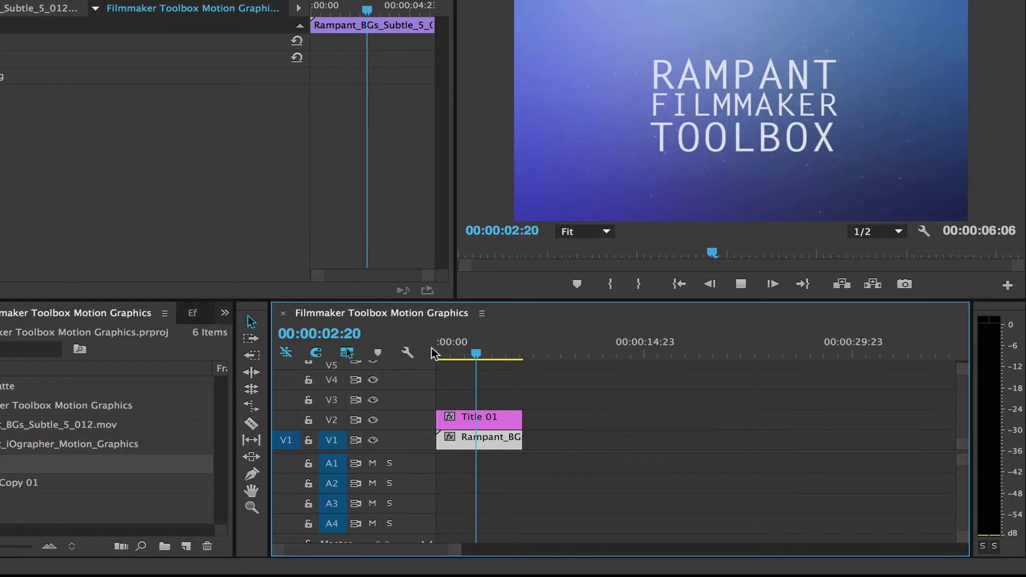
key(space)
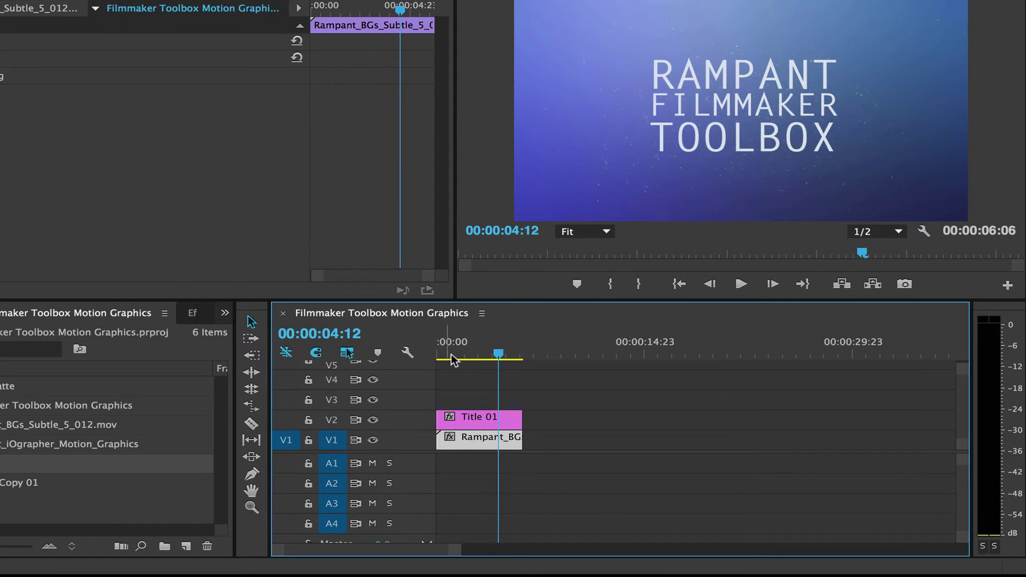
drag(507, 360, 426, 355)
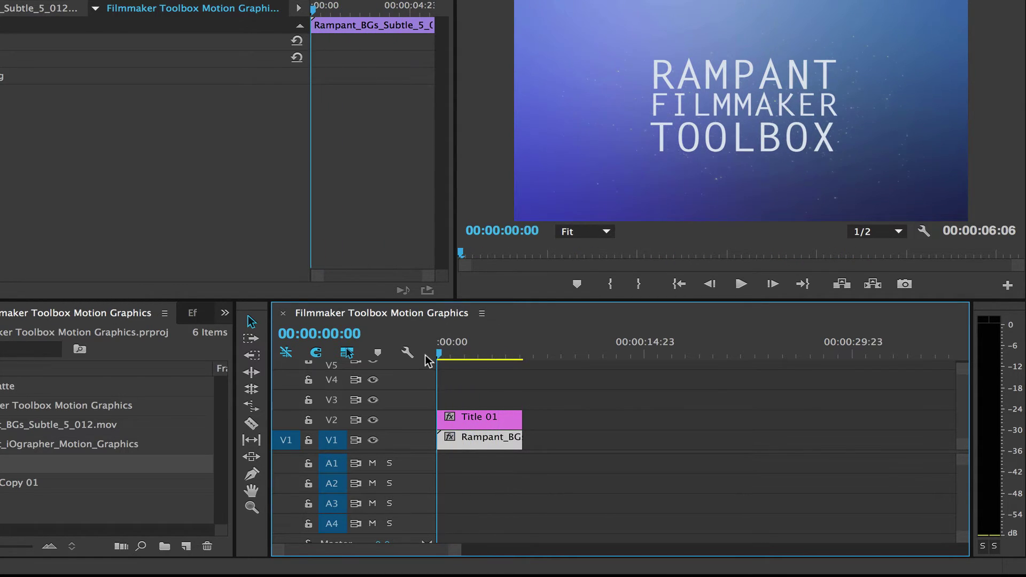
- Preview Rampant_Boxes_001.mov and Rampant_Boxes_002.mov in the Source monitor
click(42, 444)
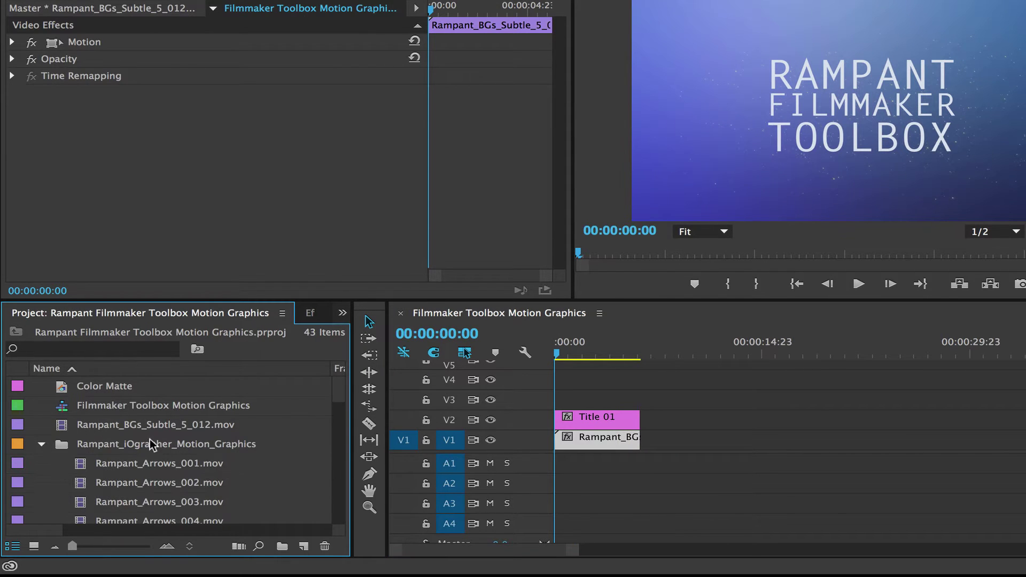
scroll(149, 447, down, 3)
scroll(150, 448, up, 3)
scroll(150, 449, down, 3)
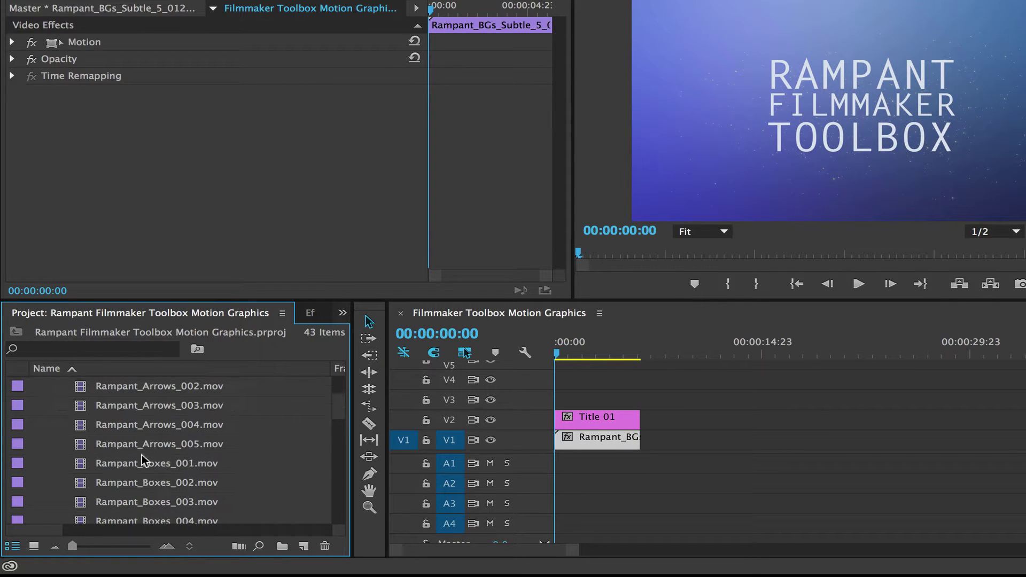
click(124, 464)
double_click(80, 467)
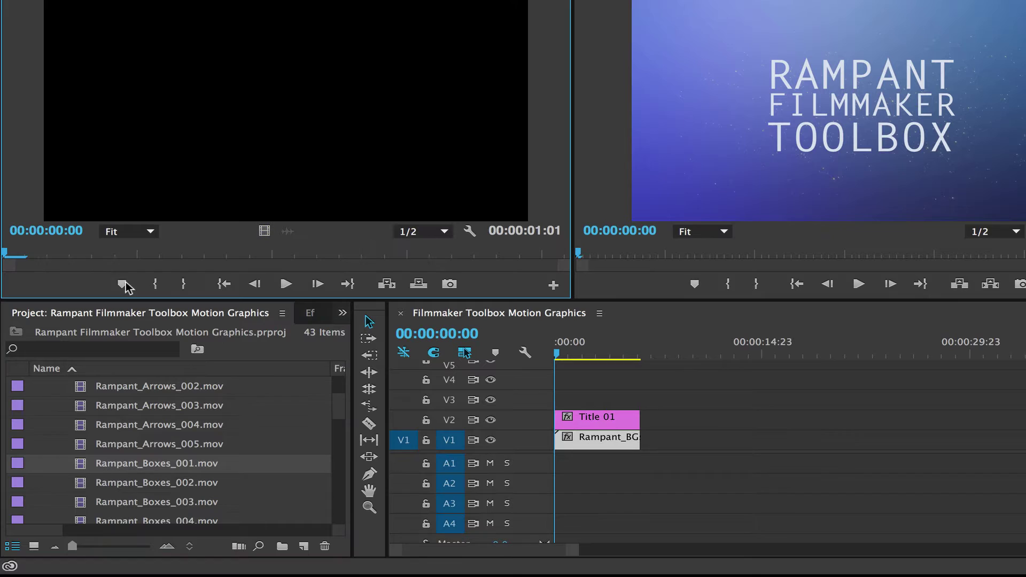
key(space)
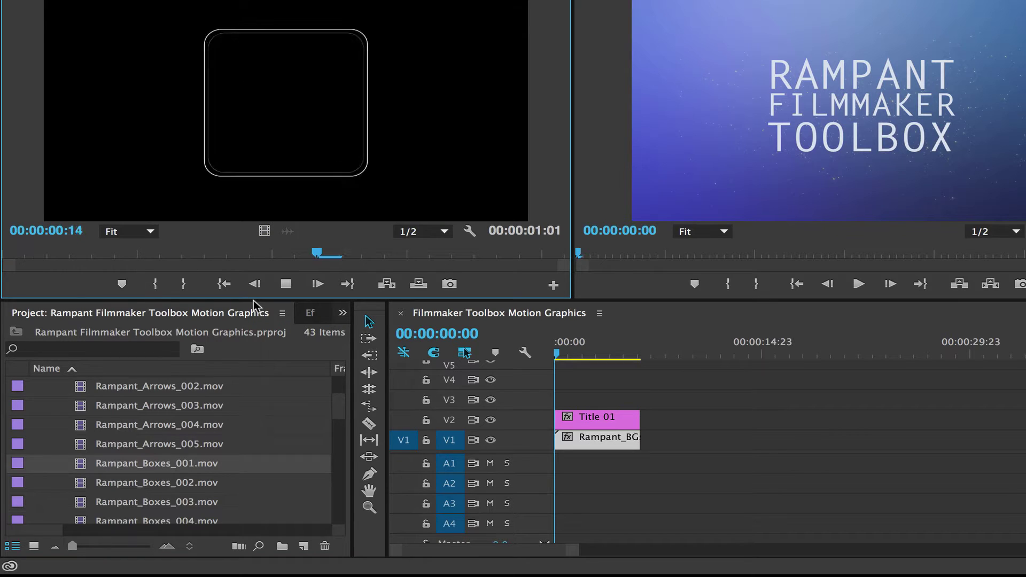
double_click(86, 485)
key(space)
key(space)
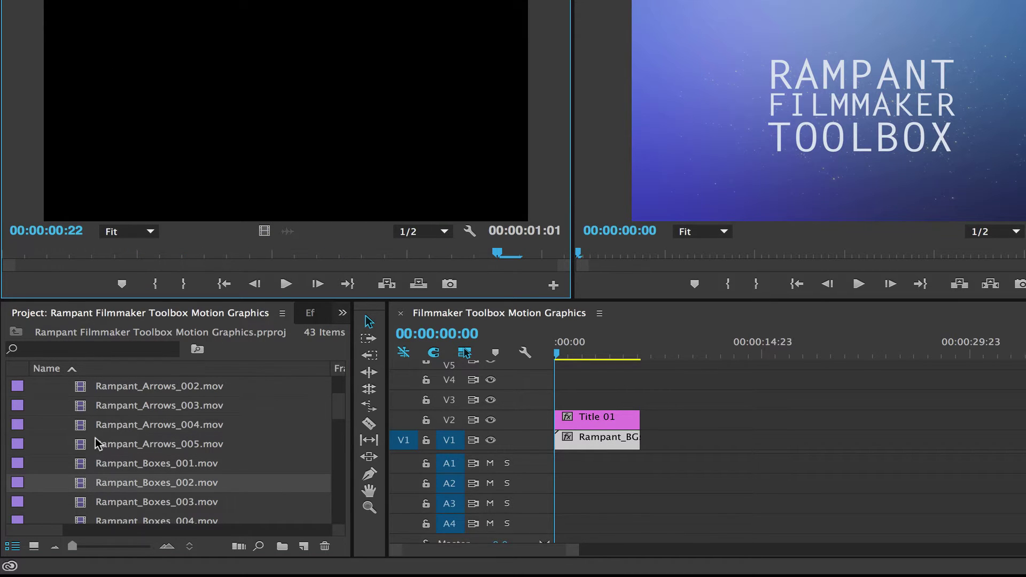
- Place Rampant_Boxes_002.mov on V3 at the start and stop on a frame showing the dashed box
scroll(94, 484, down, 1)
drag(90, 468, 566, 402)
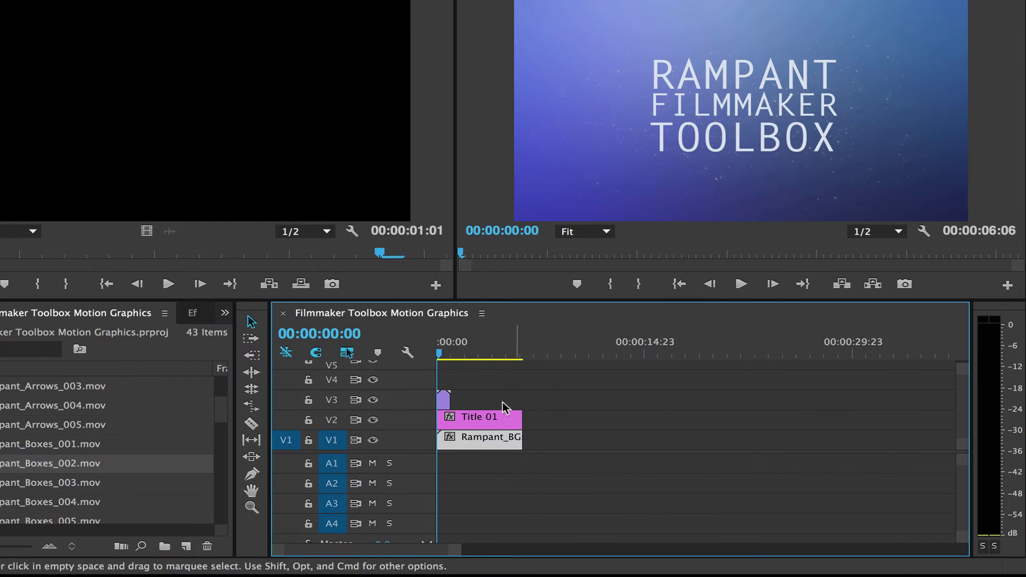
key(space)
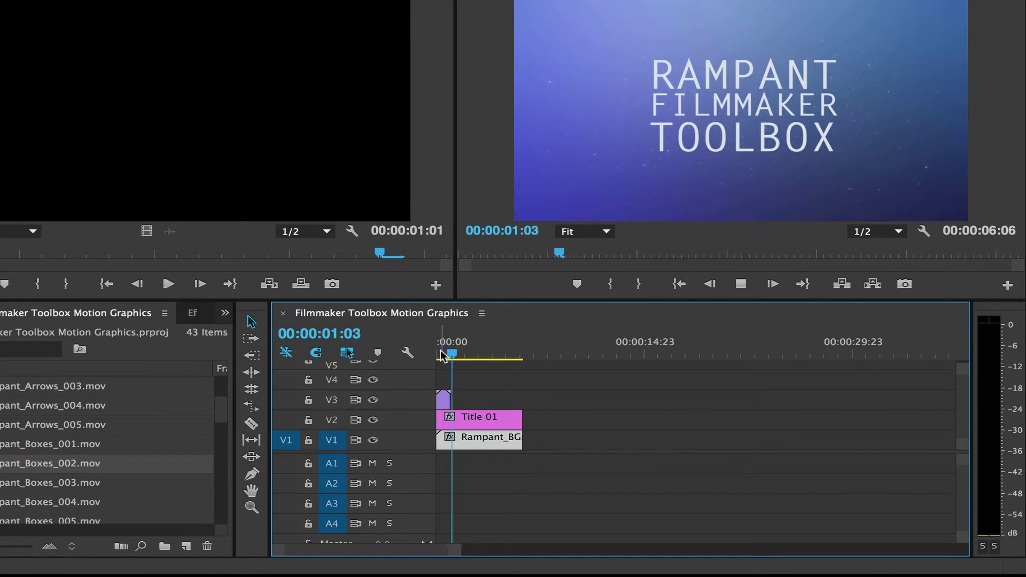
click(453, 354)
drag(453, 354, 442, 356)
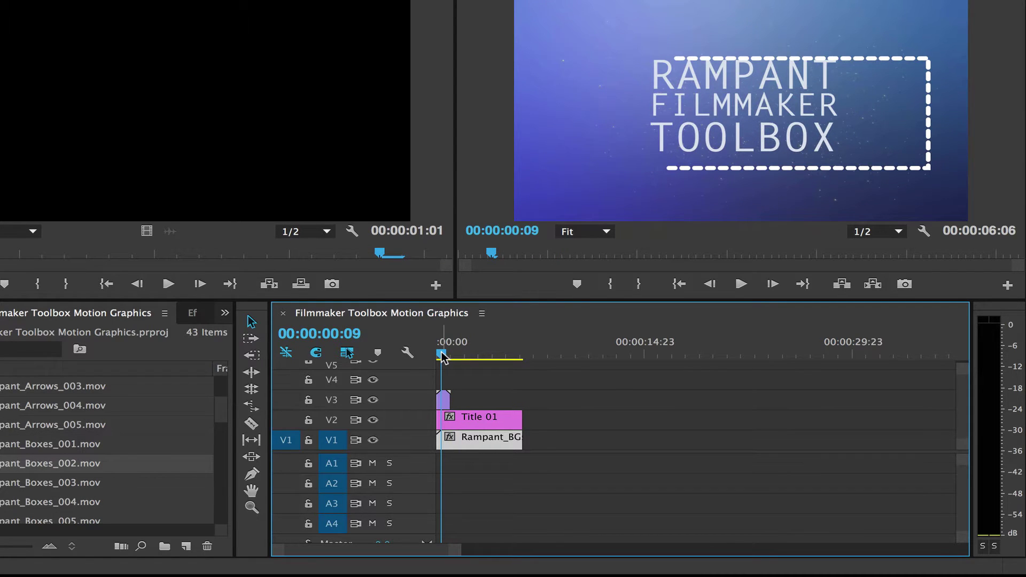
- Select the dashed box clip on V3 and show its Motion properties in Effect Controls
click(443, 404)
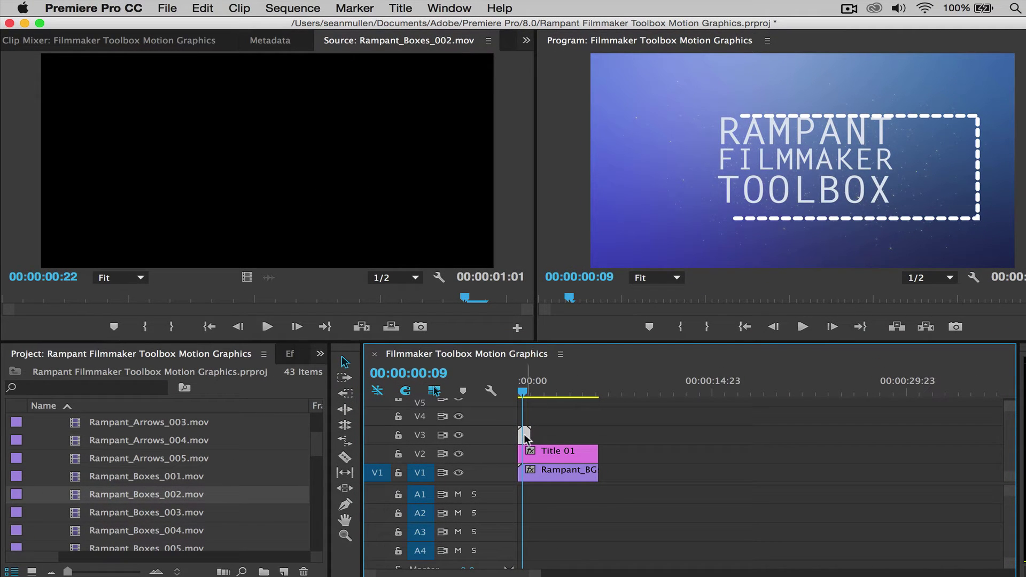
click(526, 41)
click(550, 59)
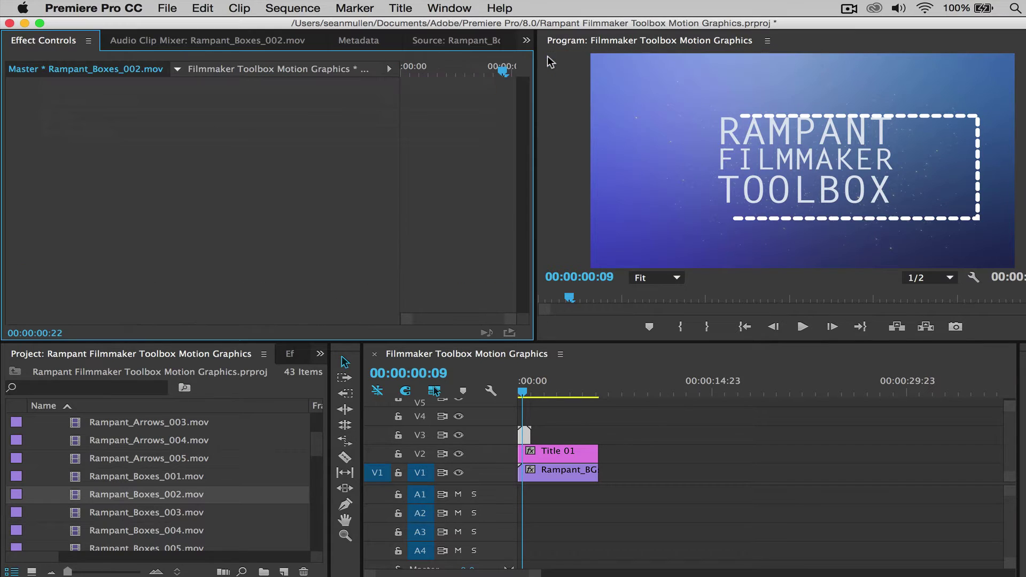
click(525, 435)
click(11, 101)
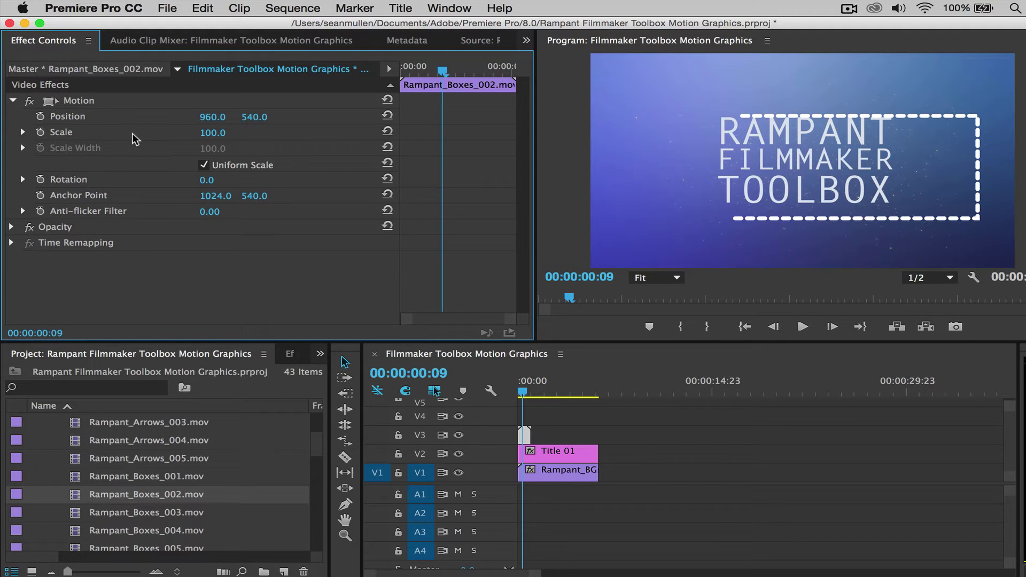
- Turn off Uniform Scale and set Scale Height 113 and Scale Width 80
mouse_move(213, 132)
mouse_down()
mouse_move(235, 132)
mouse_move(219, 132)
mouse_up()
click(204, 165)
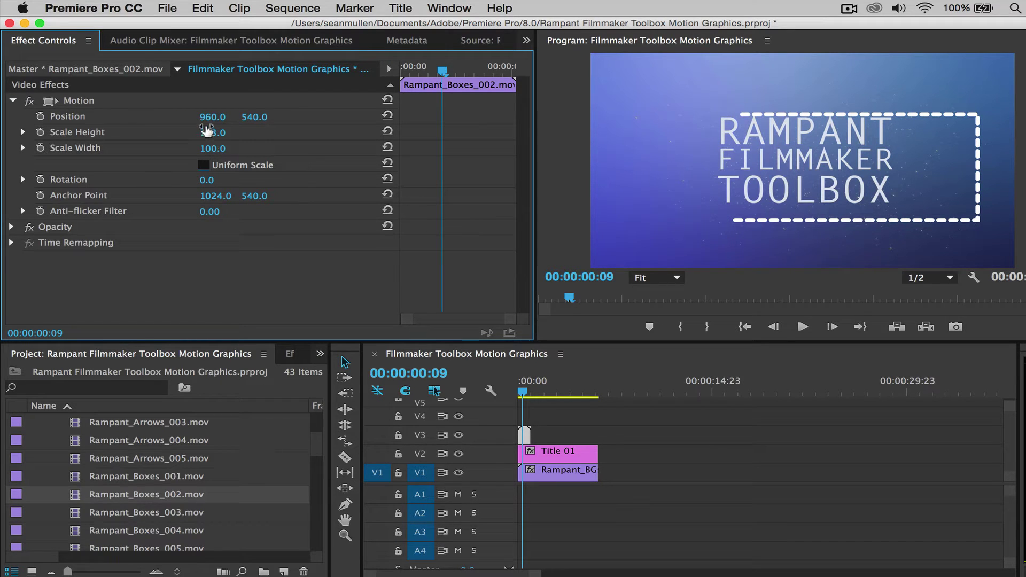
drag(207, 131, 212, 131)
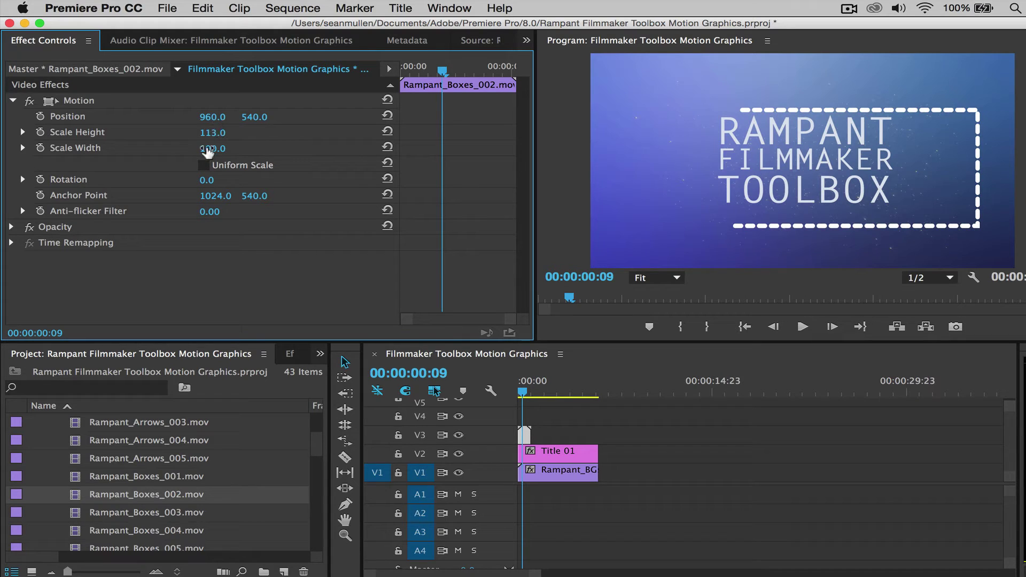
drag(216, 147, 205, 147)
drag(526, 399, 524, 395)
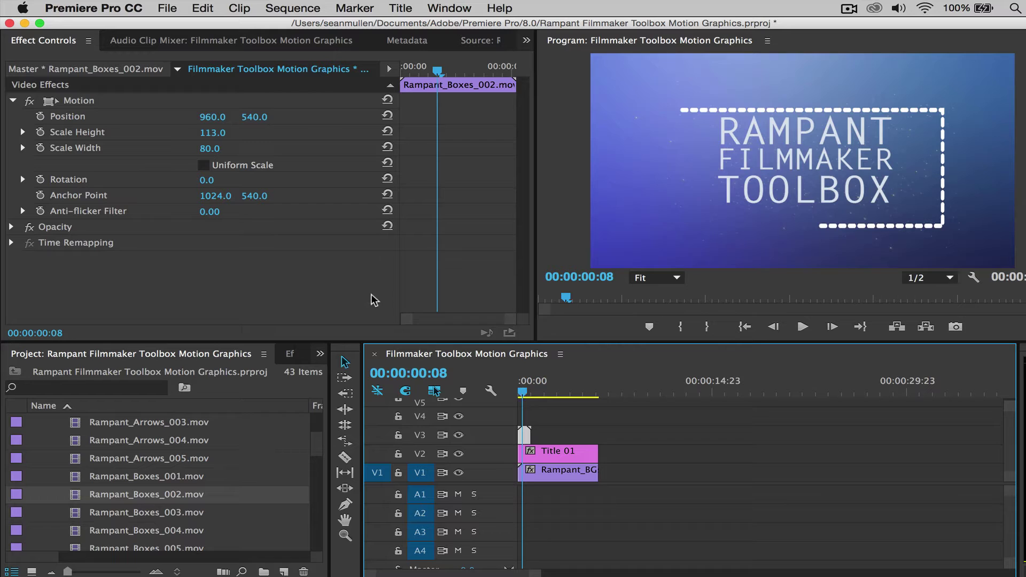
- Move the dashed box to position 953, 510 and play the animation
drag(209, 117, 234, 117)
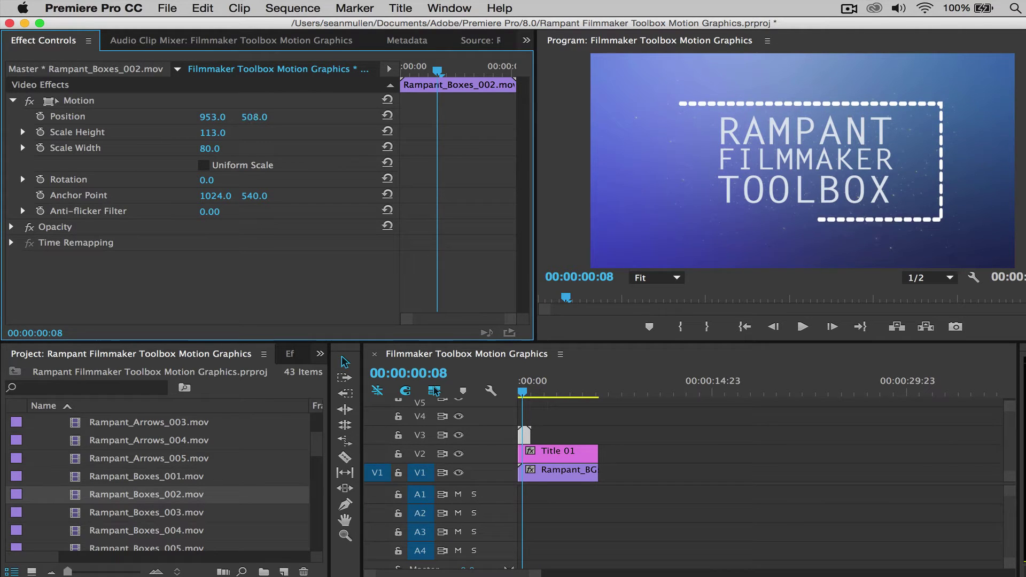
click(518, 396)
key(space)
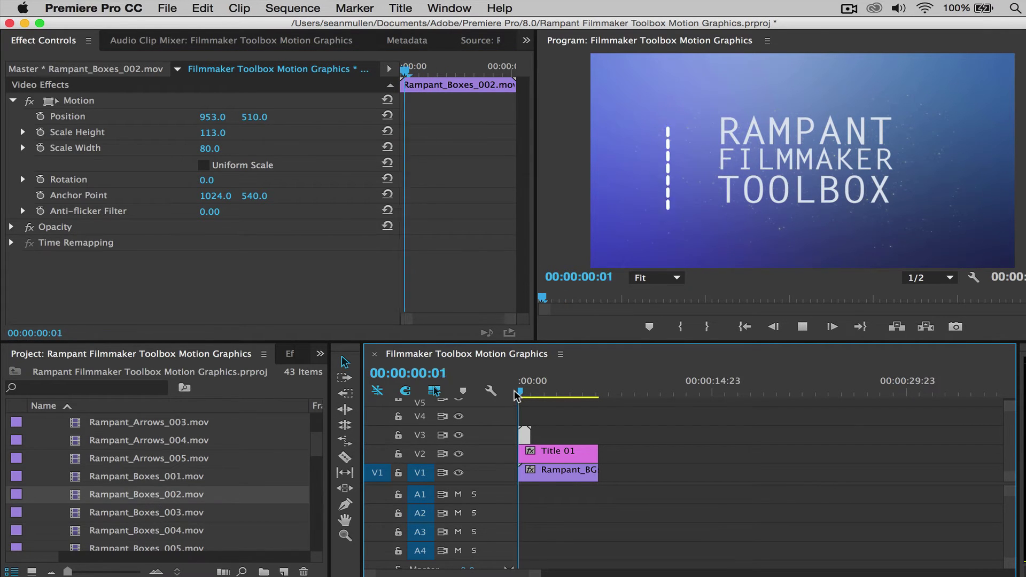
key(space)
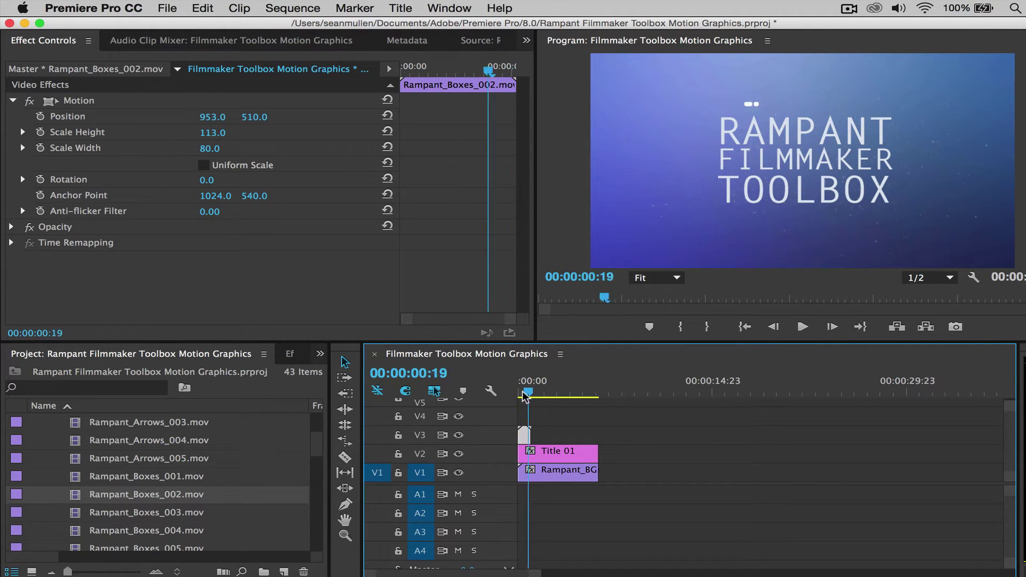
- Replay the animation from the start to check the box around the title
click(514, 397)
key(space)
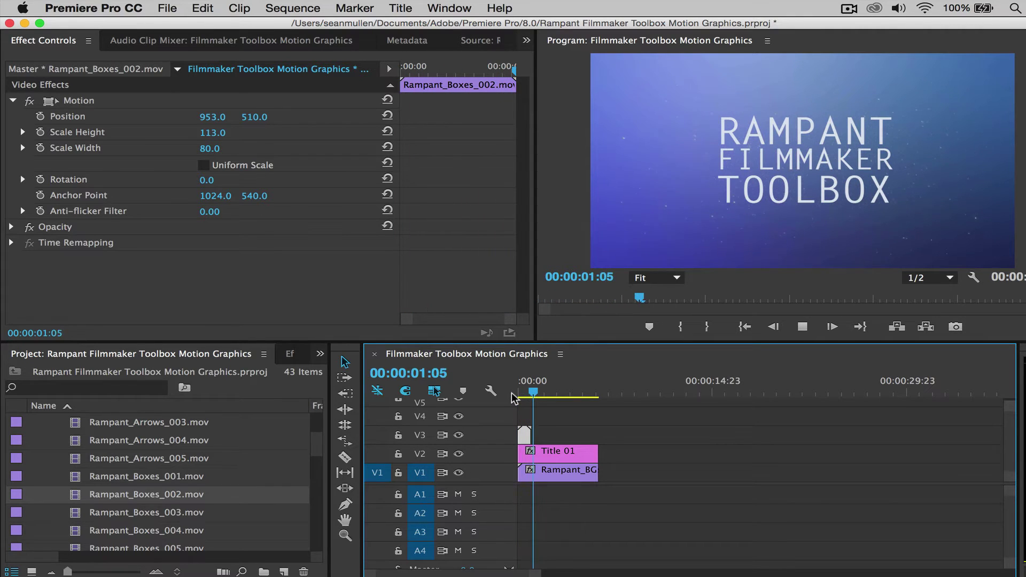
key(space)
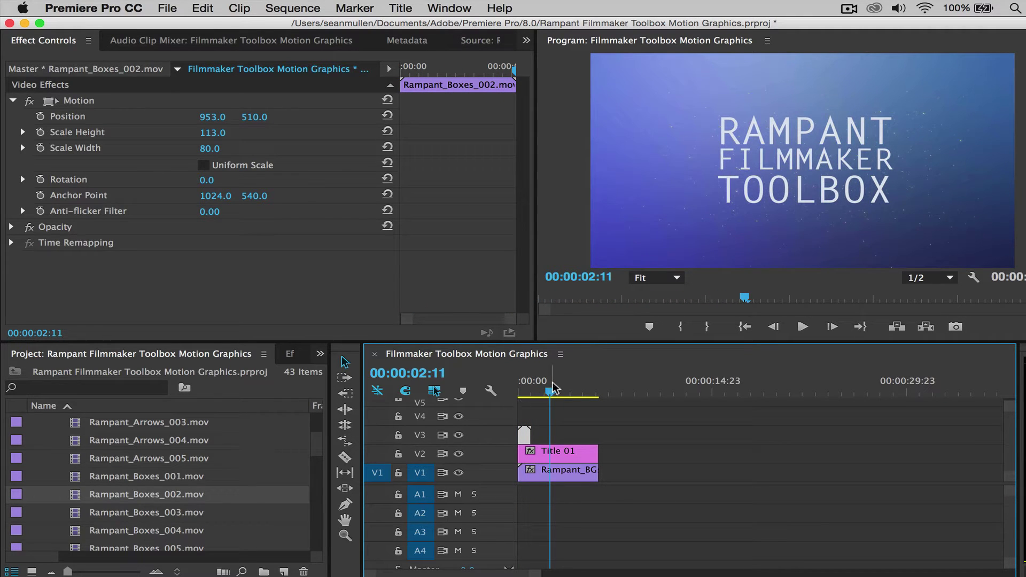
drag(549, 396, 514, 397)
key(space)
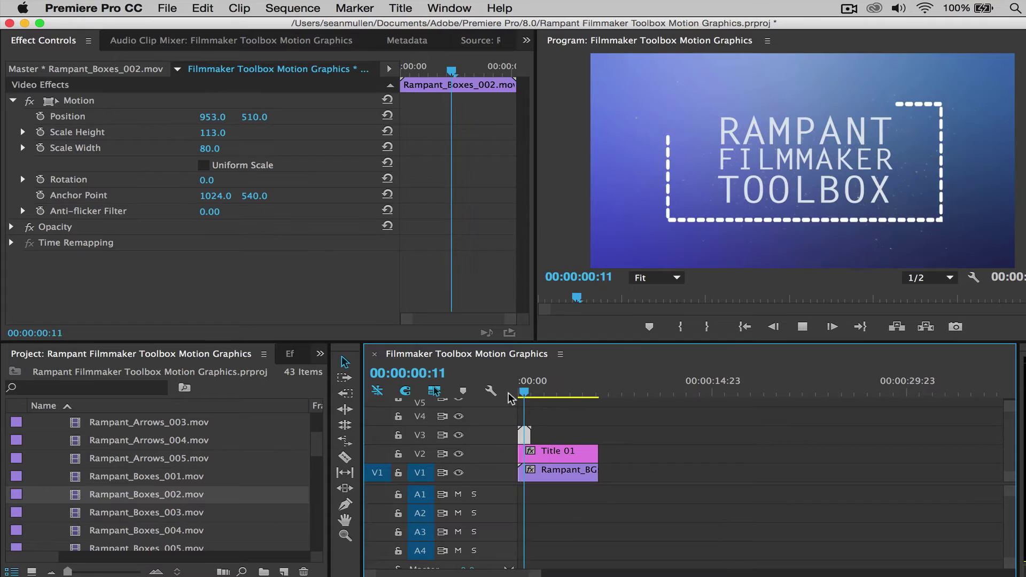
click(520, 395)
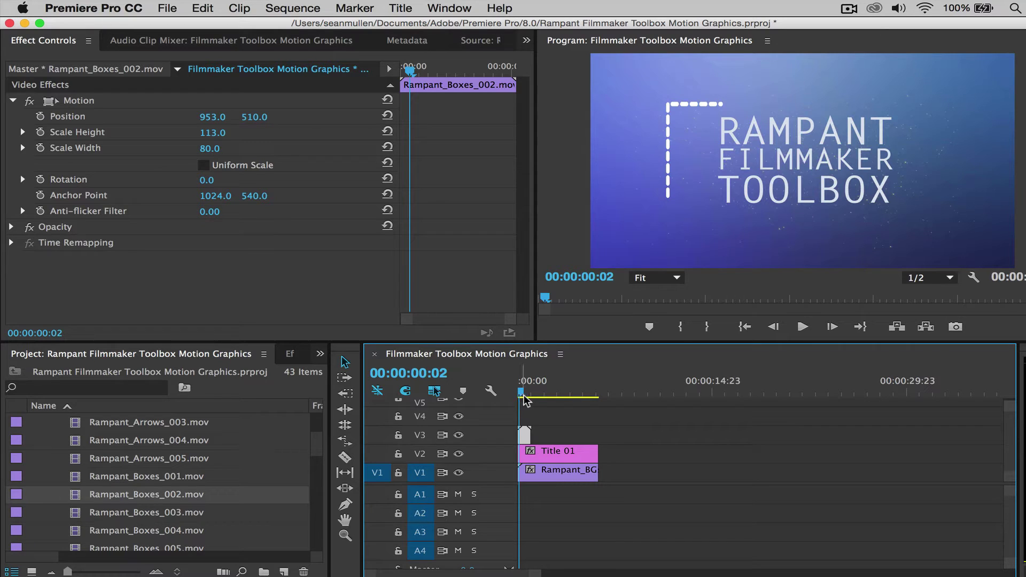
- Drop Tint from Video Effects > Color Correction onto the Rampant_Boxes_002.mov clip on V3
drag(520, 395, 524, 396)
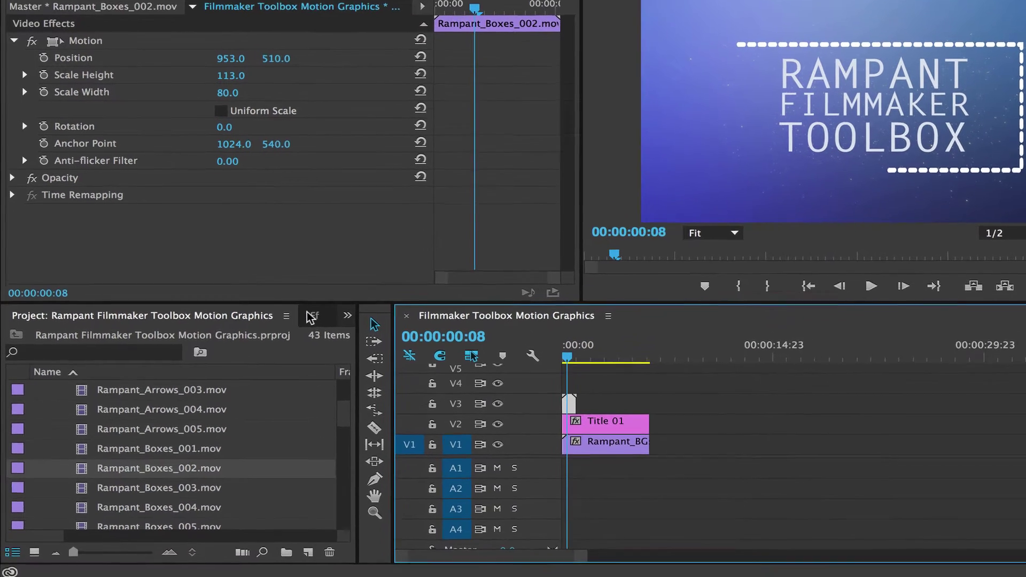
click(290, 354)
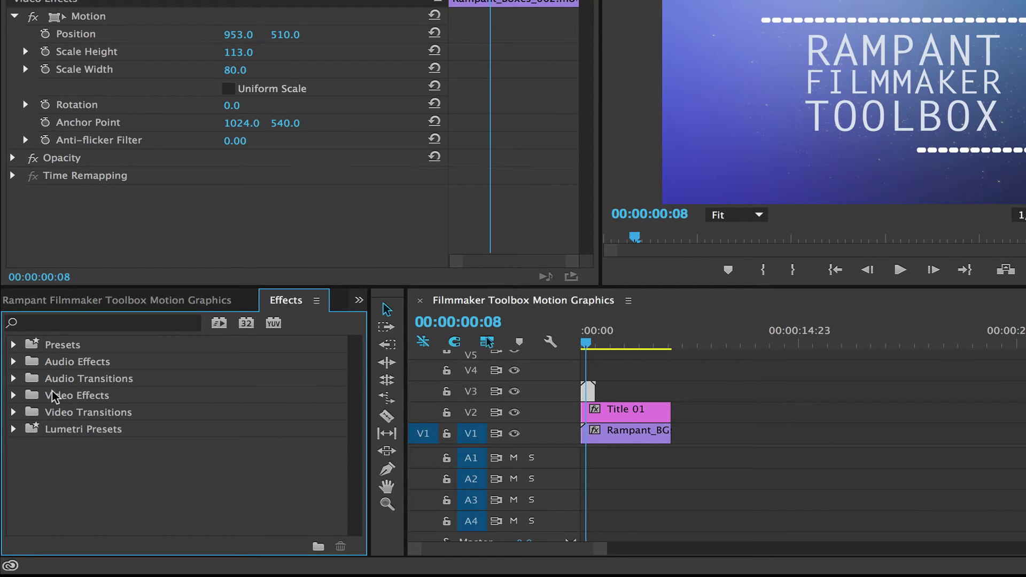
click(14, 396)
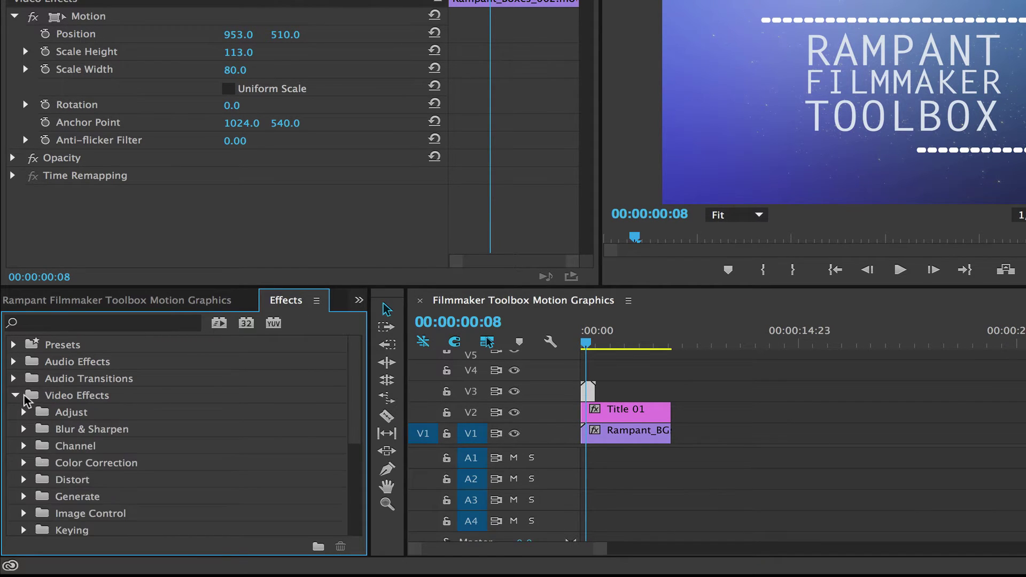
scroll(24, 400, down, 1)
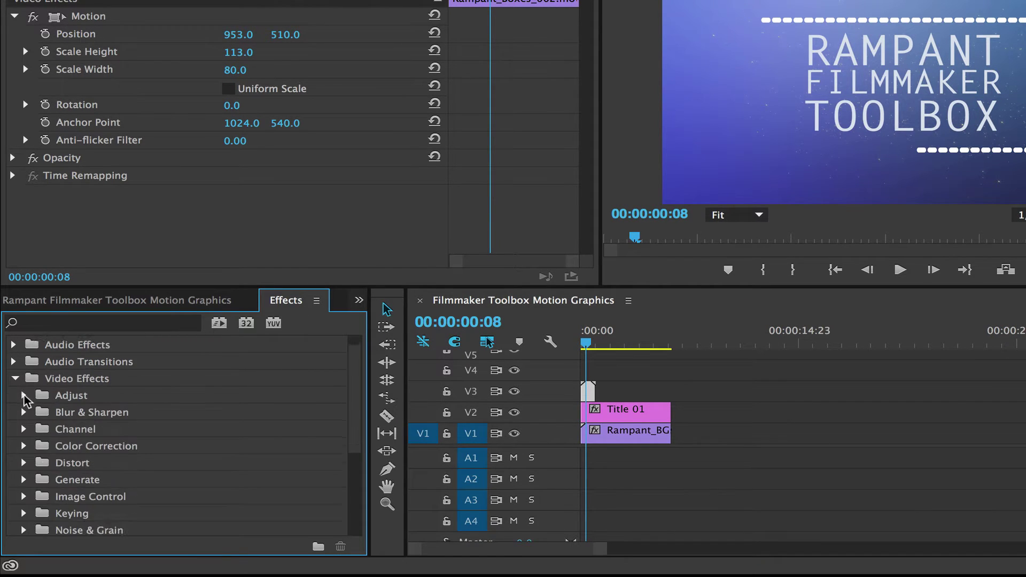
click(22, 447)
scroll(151, 451, down, 5)
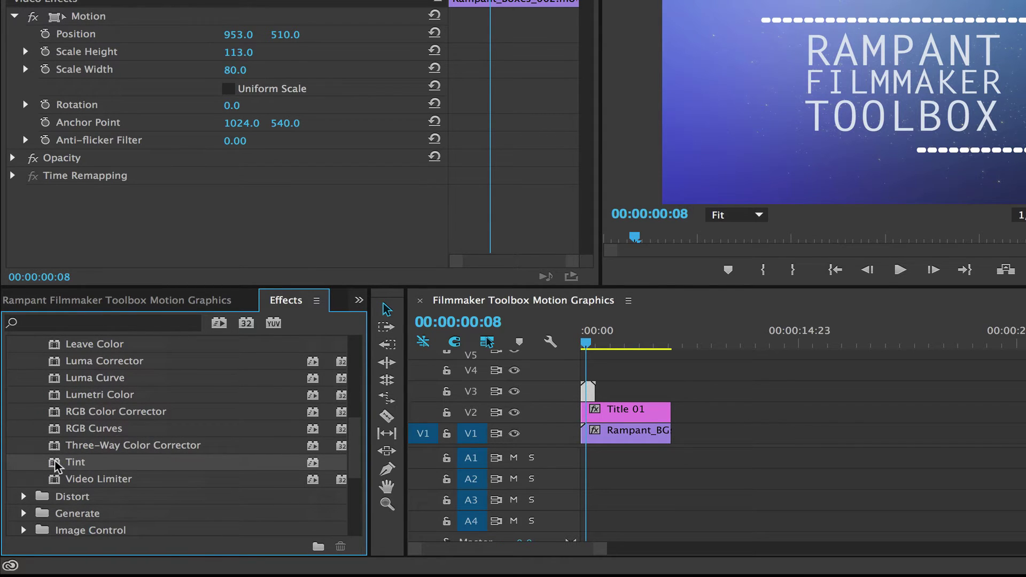
drag(54, 467, 588, 393)
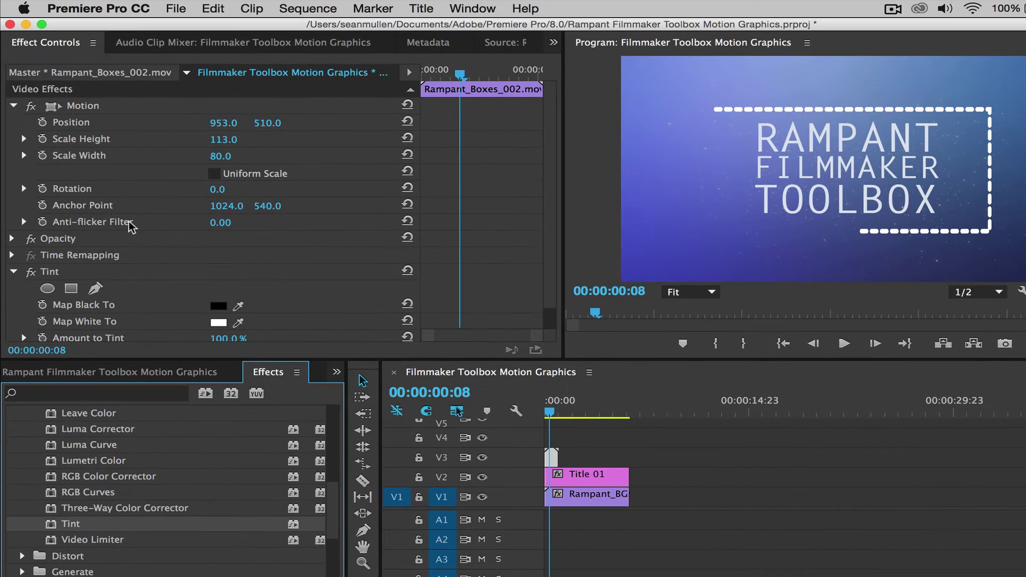
- Set Tint's Map White To colour to pale yellow ECE086 and play back the box
scroll(99, 246, down, 2)
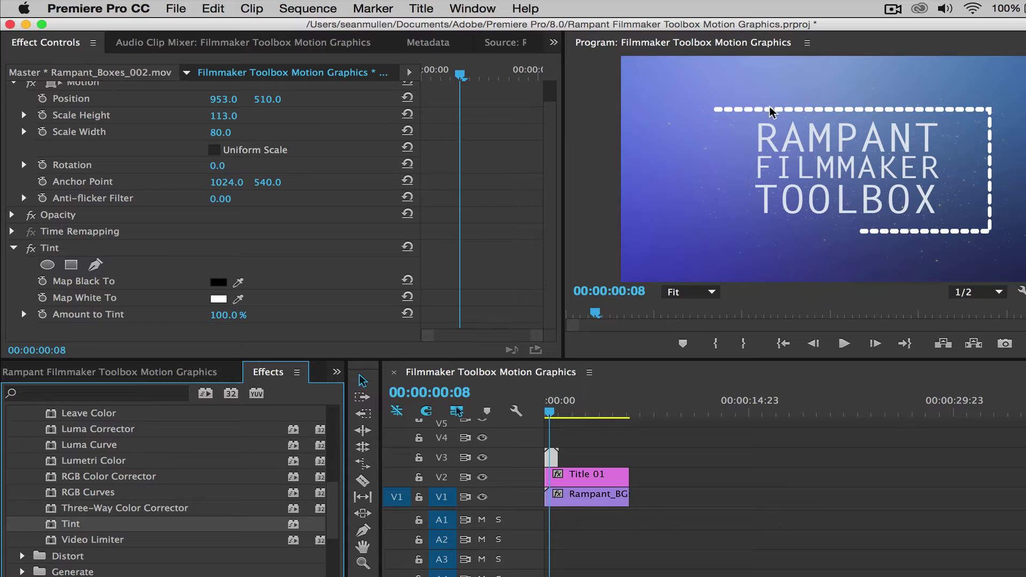
click(219, 299)
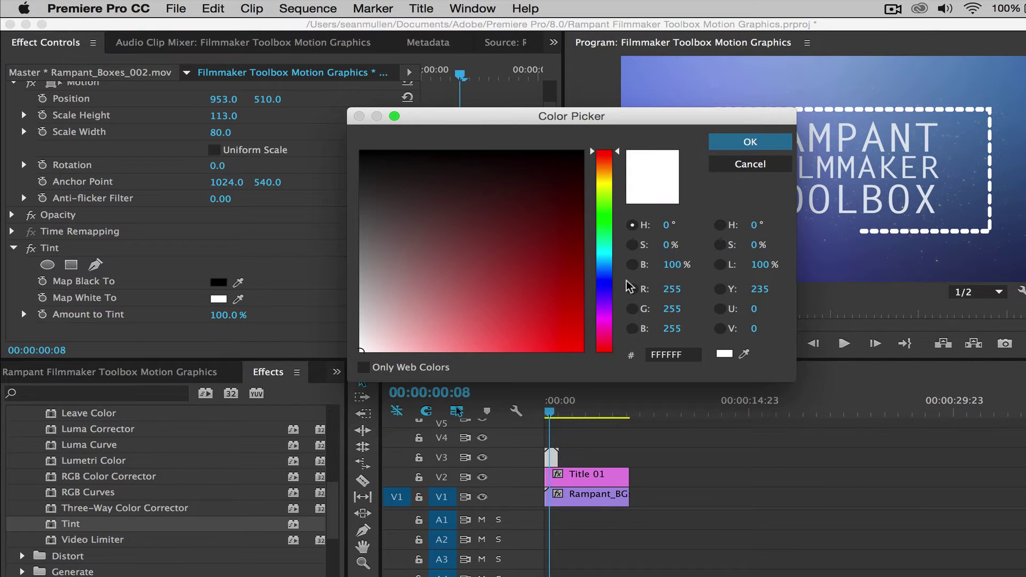
click(609, 183)
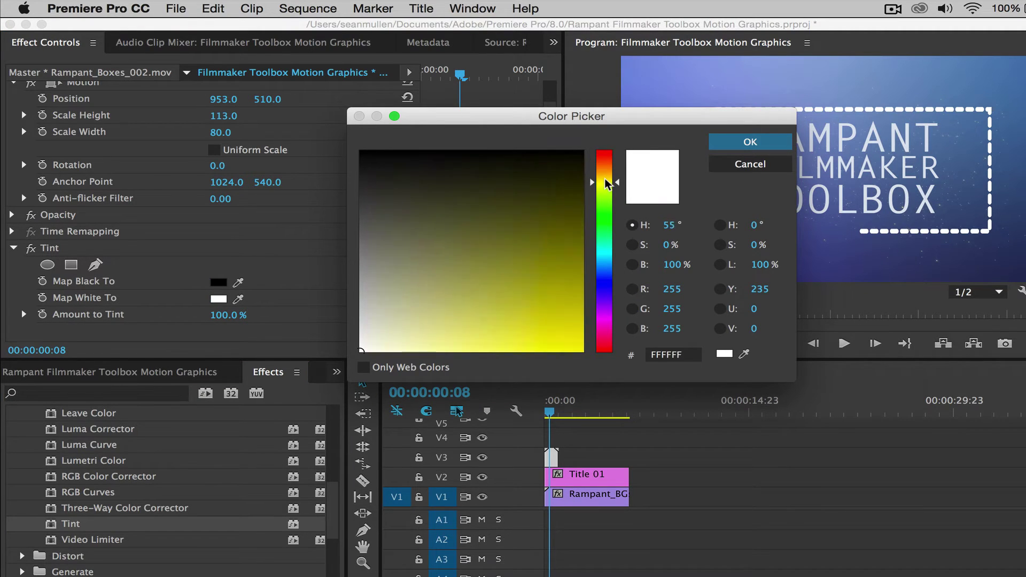
drag(531, 327, 460, 339)
click(759, 142)
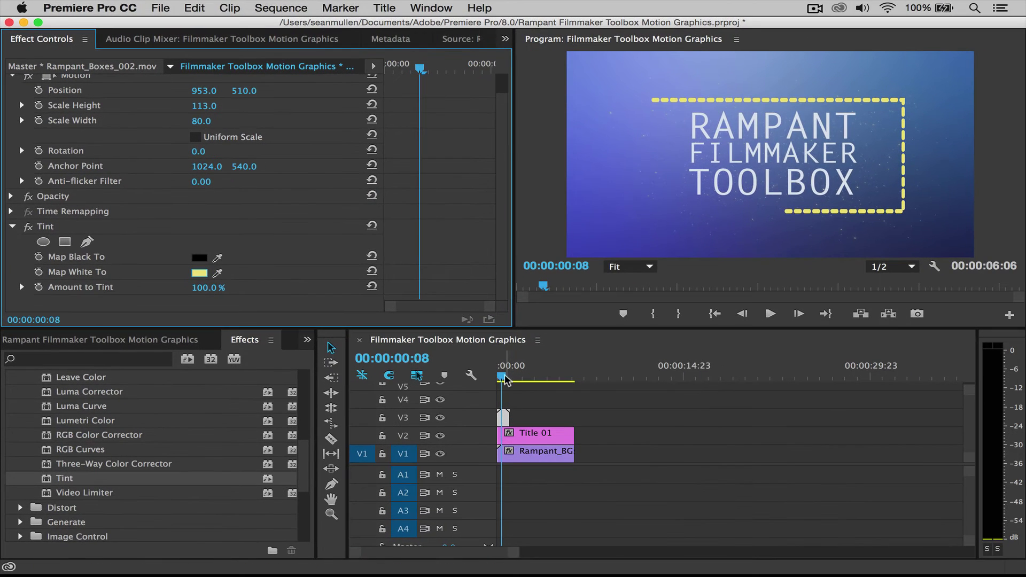
click(540, 416)
key(space)
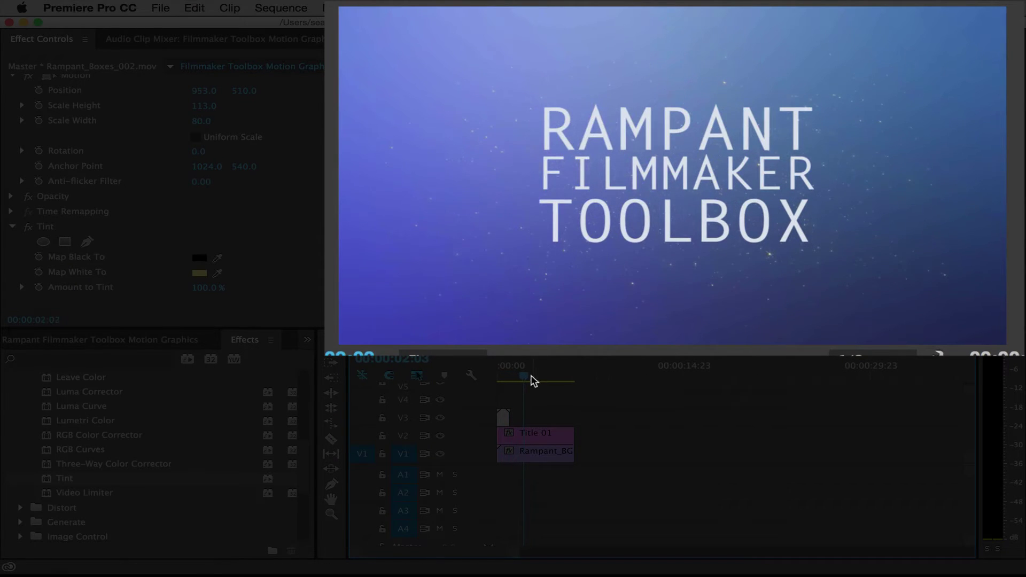
- Scrub and replay the yellow box animation, then show the Project panel's clip list again
click(497, 378)
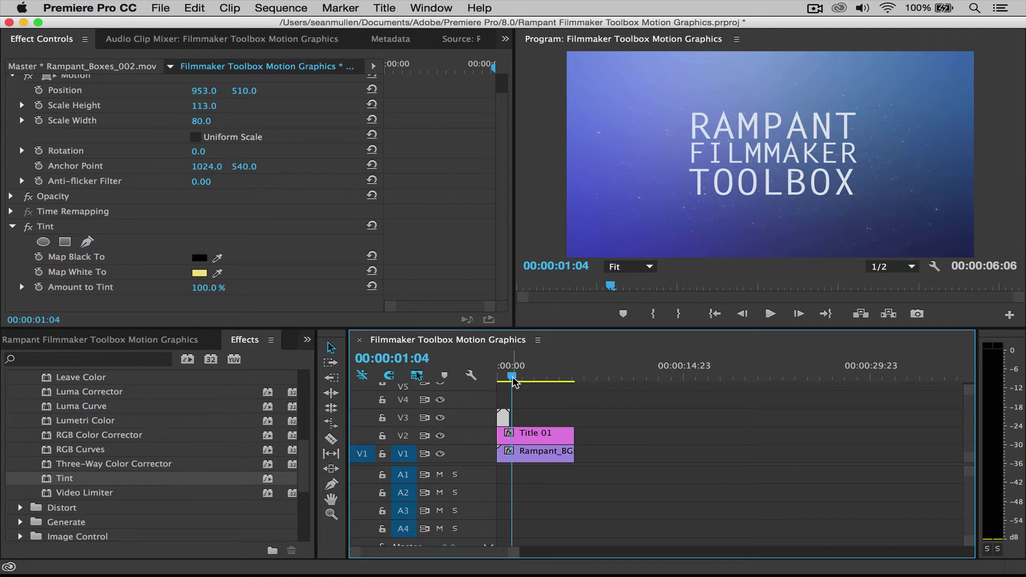
drag(519, 377, 485, 386)
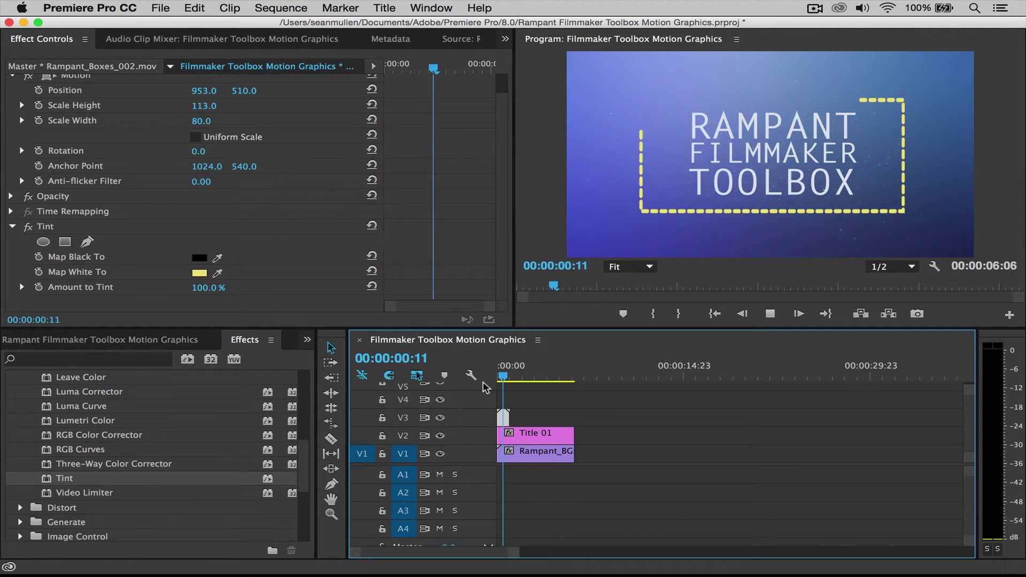
key(space)
click(82, 340)
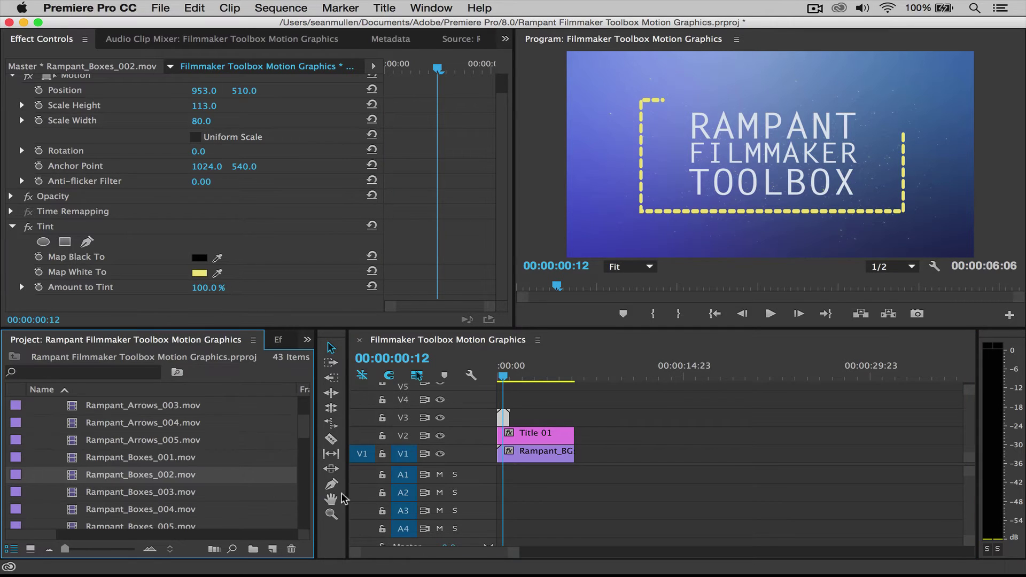
- Select the Title 01 and Rampant_BG clips and preview the sequence from about eight seconds
drag(623, 434, 658, 456)
click(603, 380)
key(space)
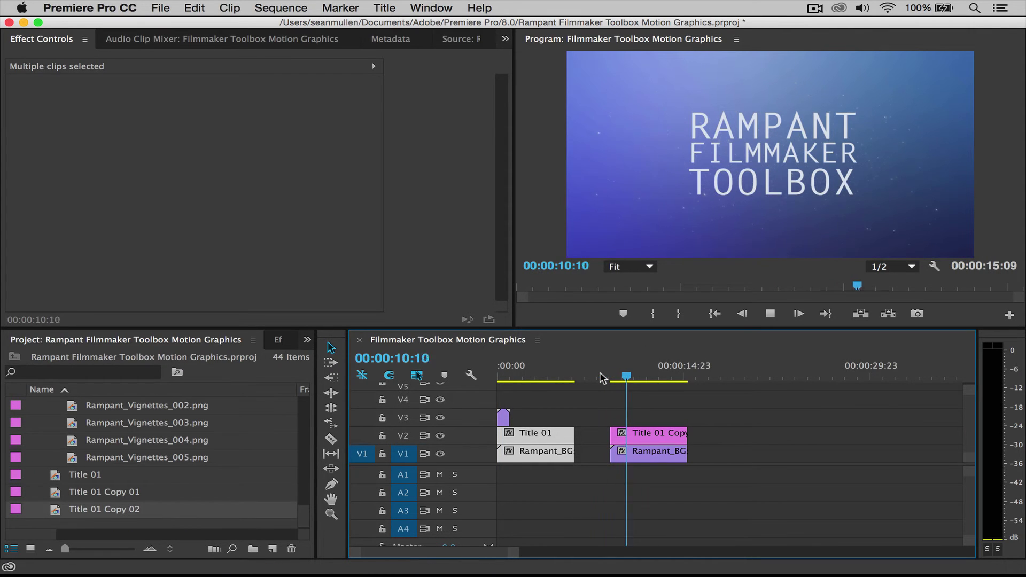
key(space)
scroll(93, 496, up, 15)
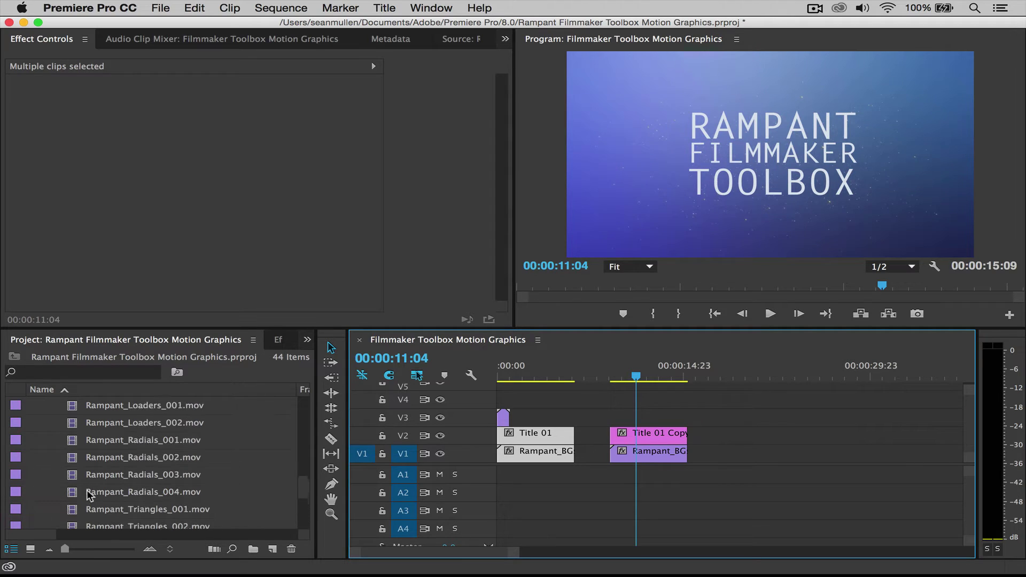
scroll(90, 498, up, 3)
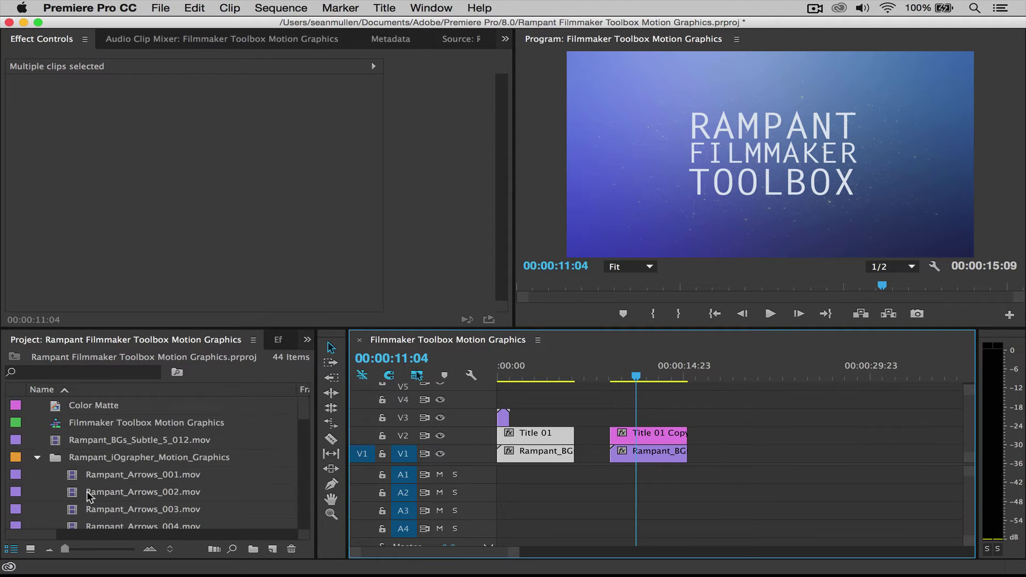
- Preview Rampant_Arrows_001 and 002, then place Rampant_Arrows_002.mov on V3 at the Title 01 Copy start
double_click(74, 477)
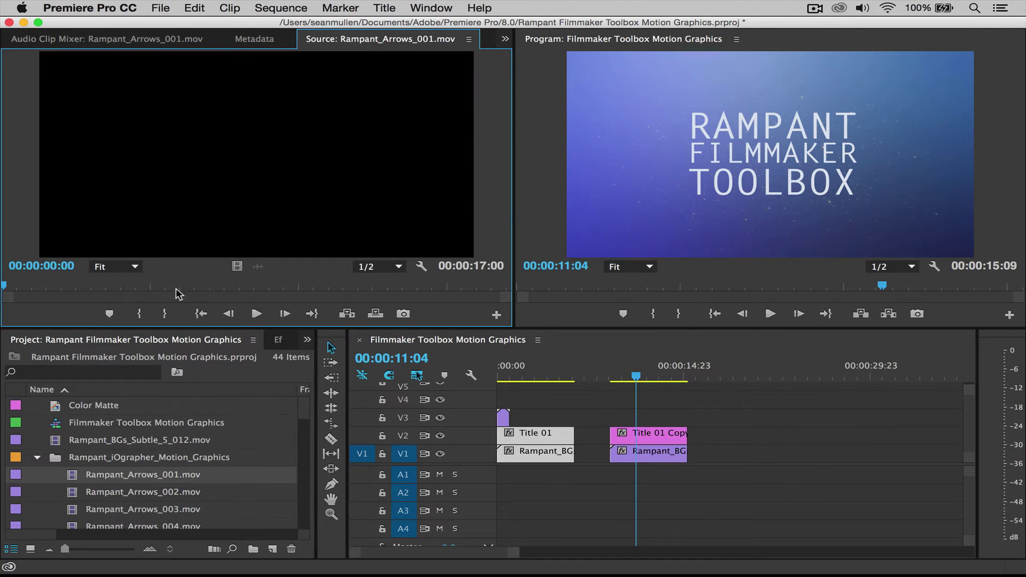
click(256, 314)
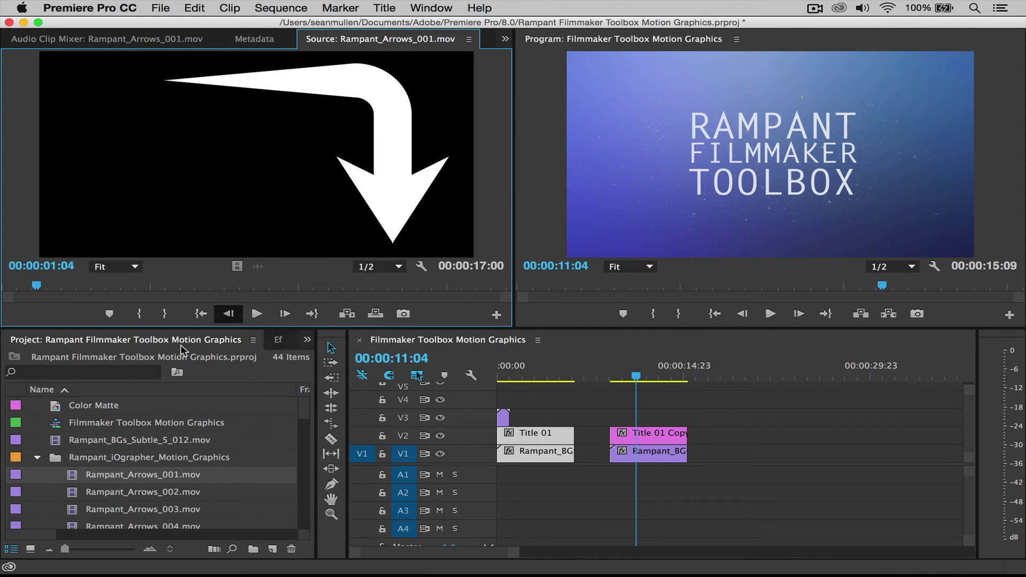
double_click(74, 492)
key(space)
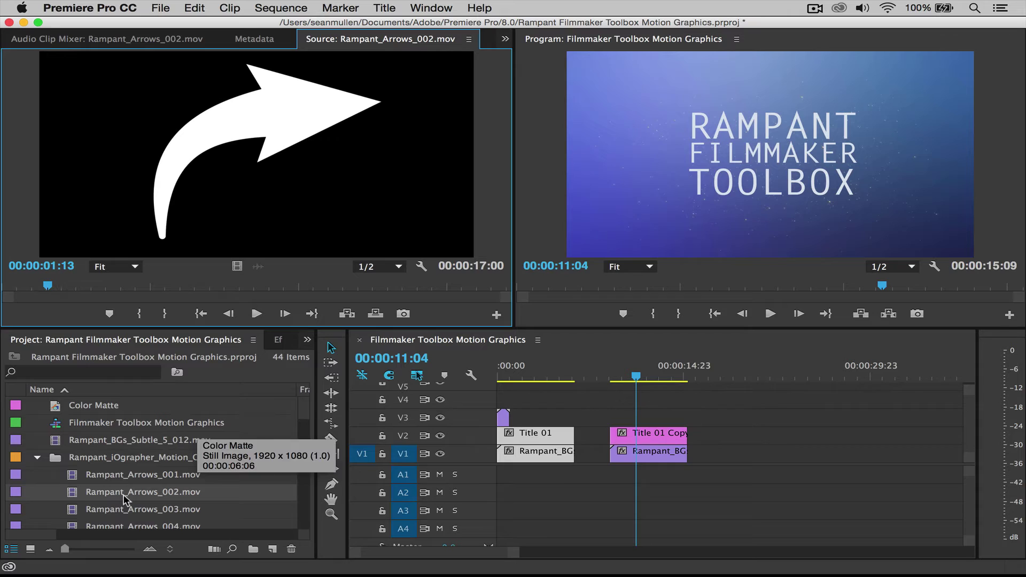
drag(72, 492, 612, 417)
- Extend Title 01 Copy 02 on V2 and the Rampant_BGs_Subtle_5_012 background on V1 to the arrow clip's end
click(609, 379)
drag(609, 378, 632, 378)
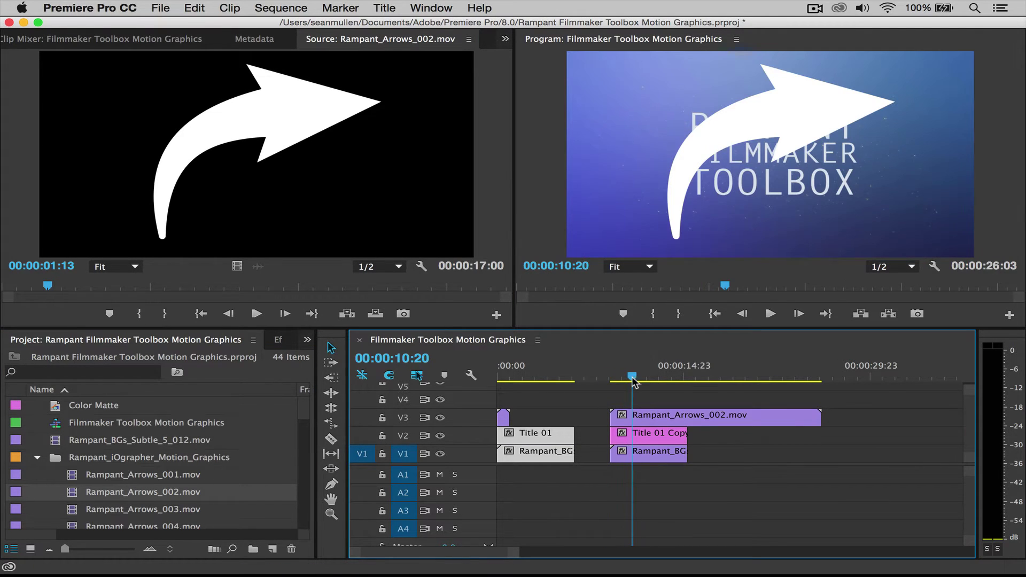
drag(687, 433, 821, 433)
drag(687, 452, 822, 451)
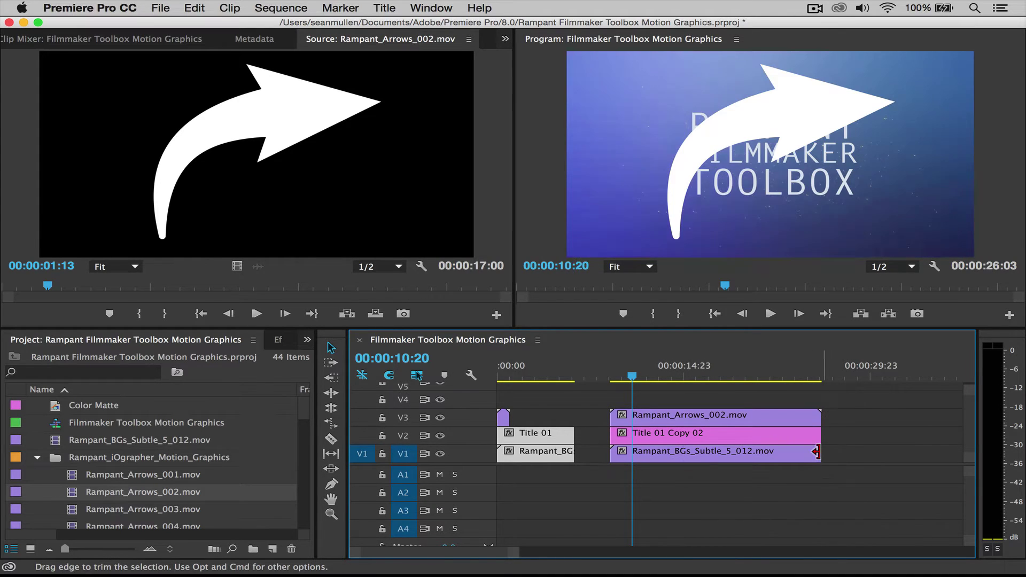
drag(631, 377, 624, 377)
click(639, 420)
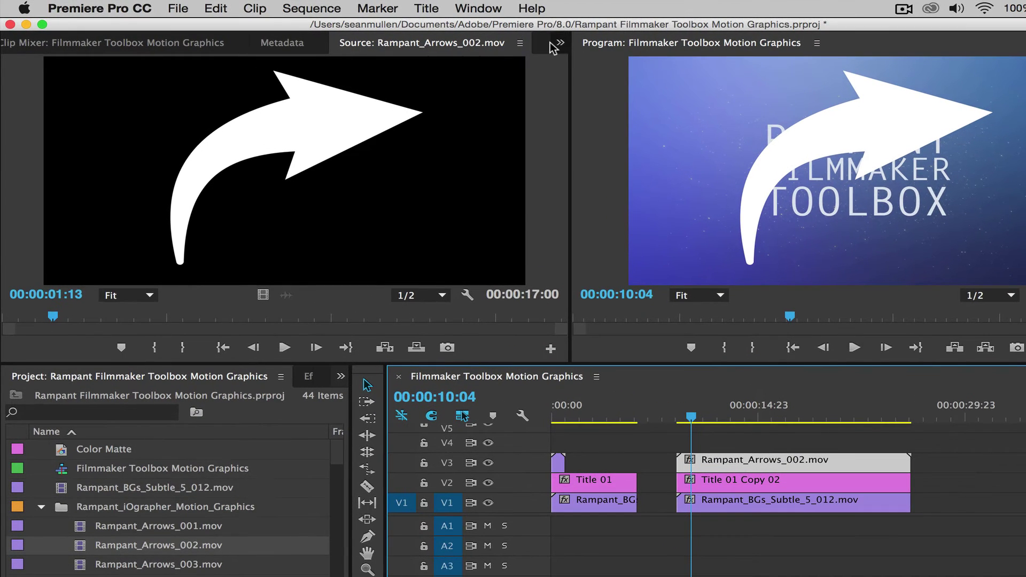
- In Effect Controls, scale the V3 arrow to 32, rotate it 37° and position it at 360, 263
click(562, 44)
click(587, 65)
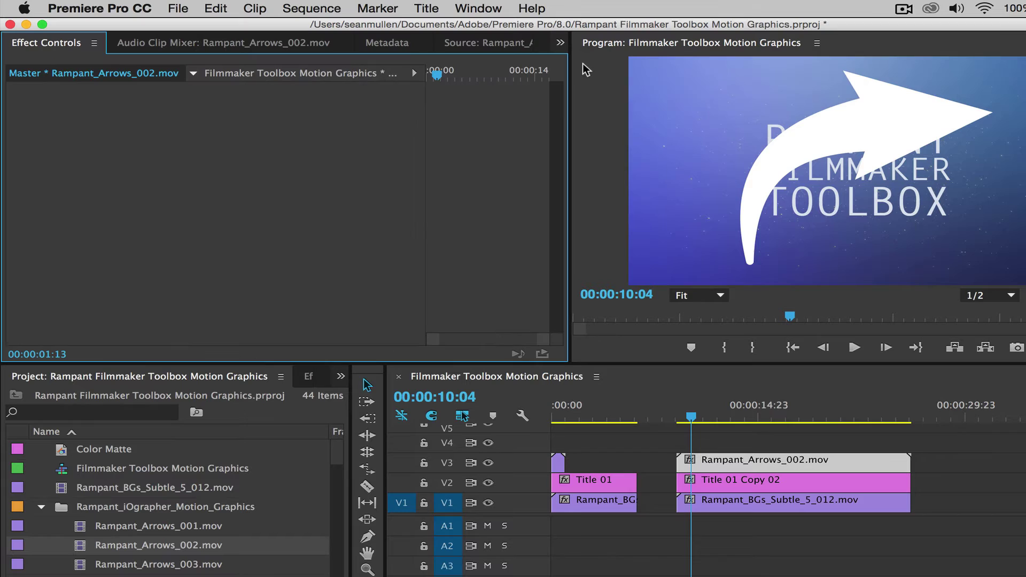
click(770, 461)
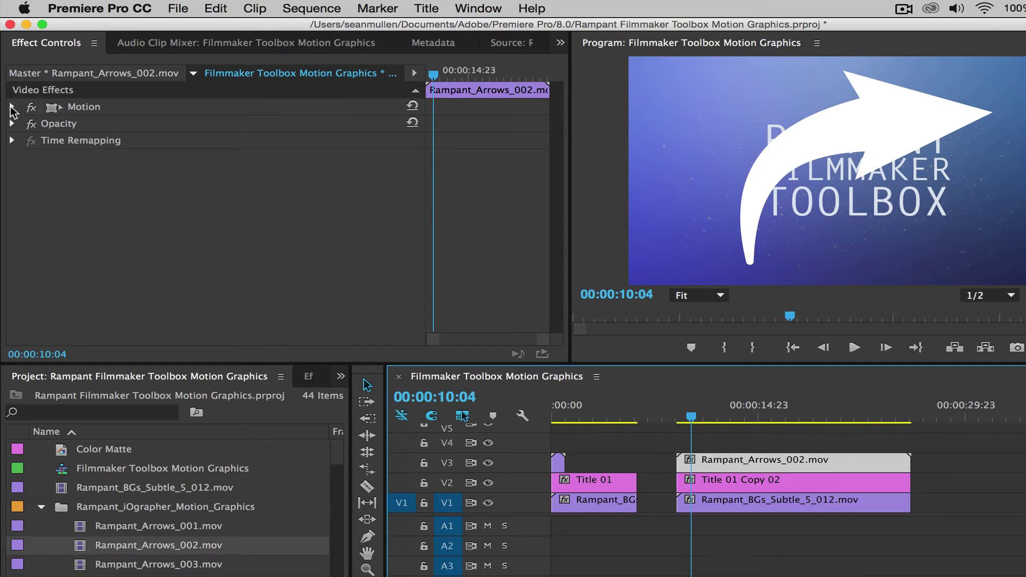
click(12, 107)
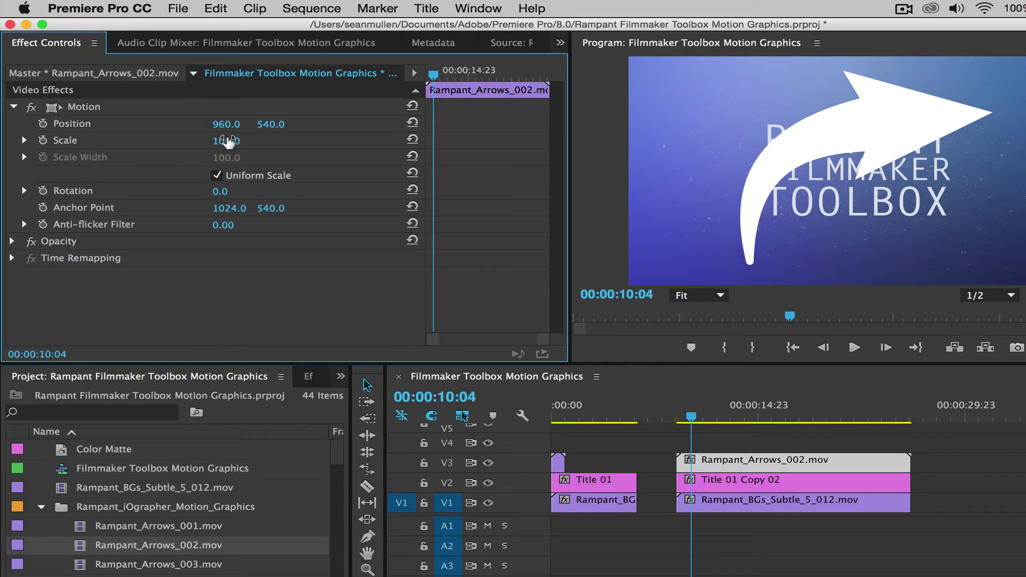
drag(231, 140, 239, 192)
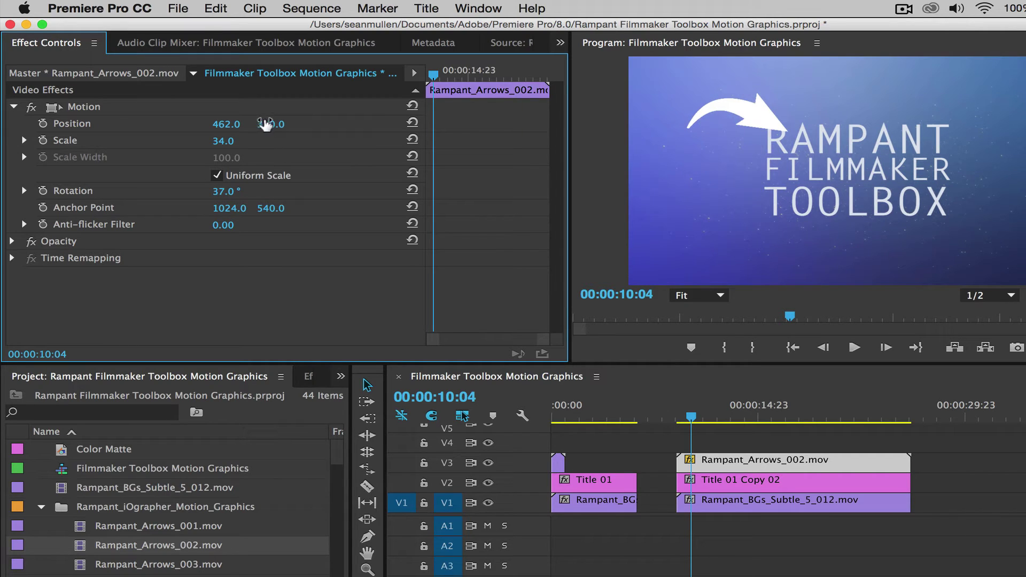
drag(266, 124, 222, 140)
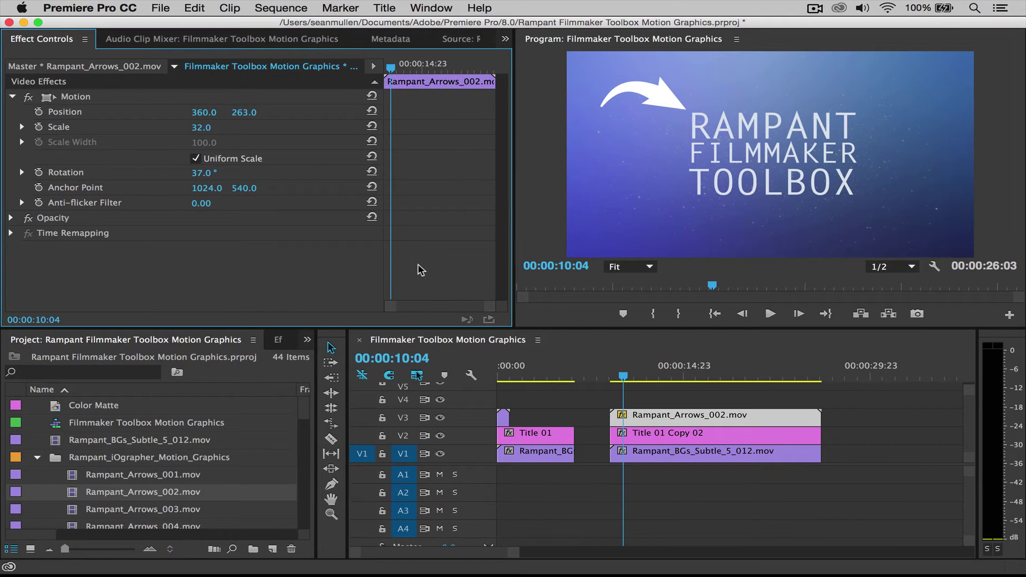
- Preview the arrow over the title, then Option-drag a copy of the arrow clip onto V4 at 00:00:11:00
click(603, 377)
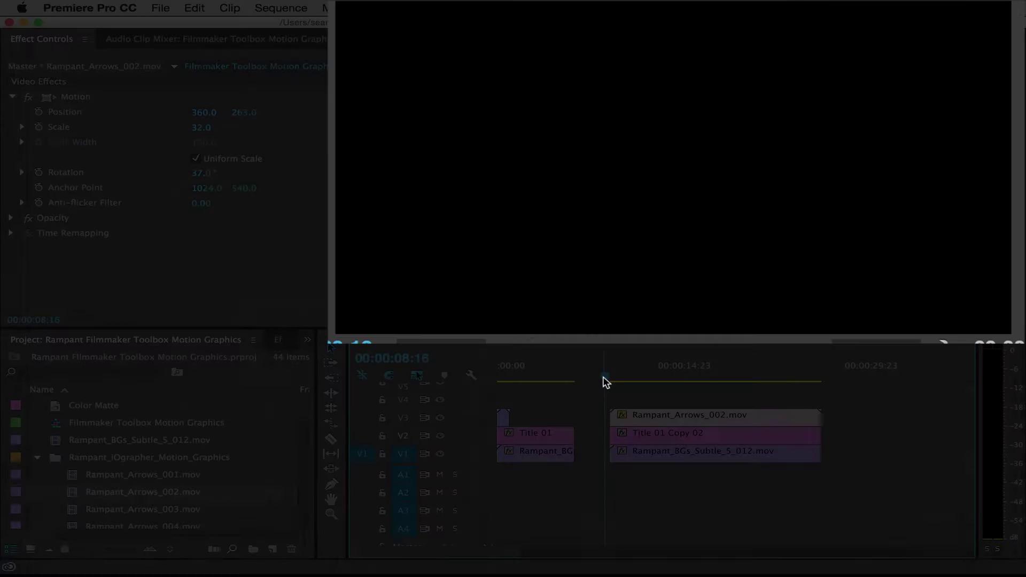
key(Down)
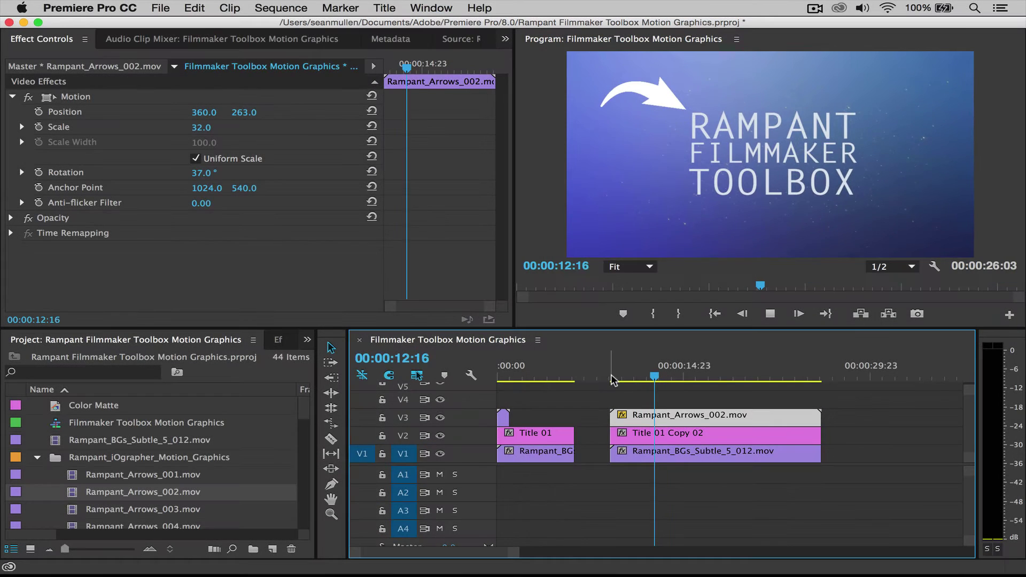
click(646, 378)
mouse_move(646, 379)
mouse_down()
mouse_move(614, 381)
mouse_move(636, 383)
mouse_up()
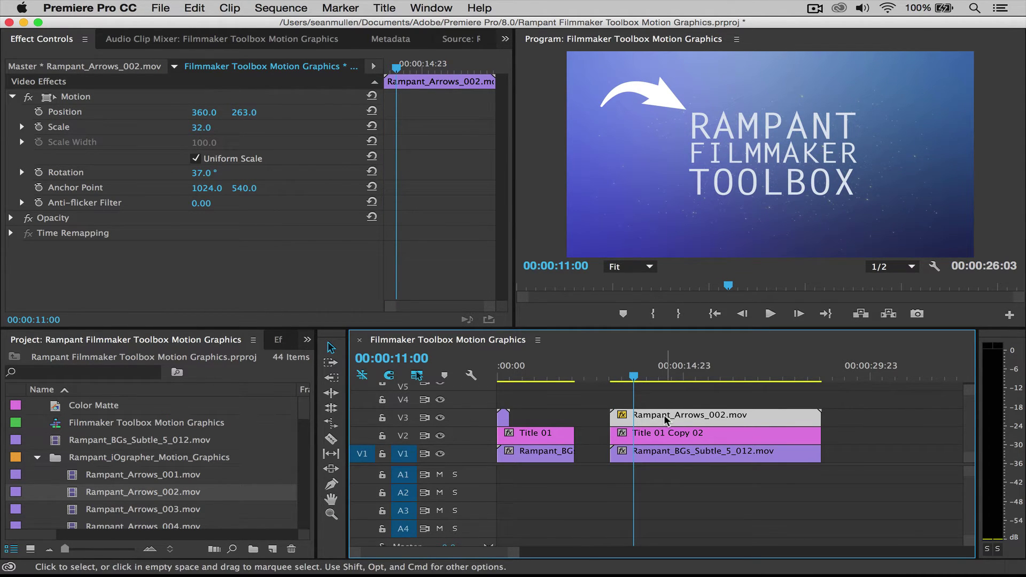
mouse_move(666, 420)
mouse_down()
mouse_move(658, 400)
mouse_move(666, 402)
mouse_up()
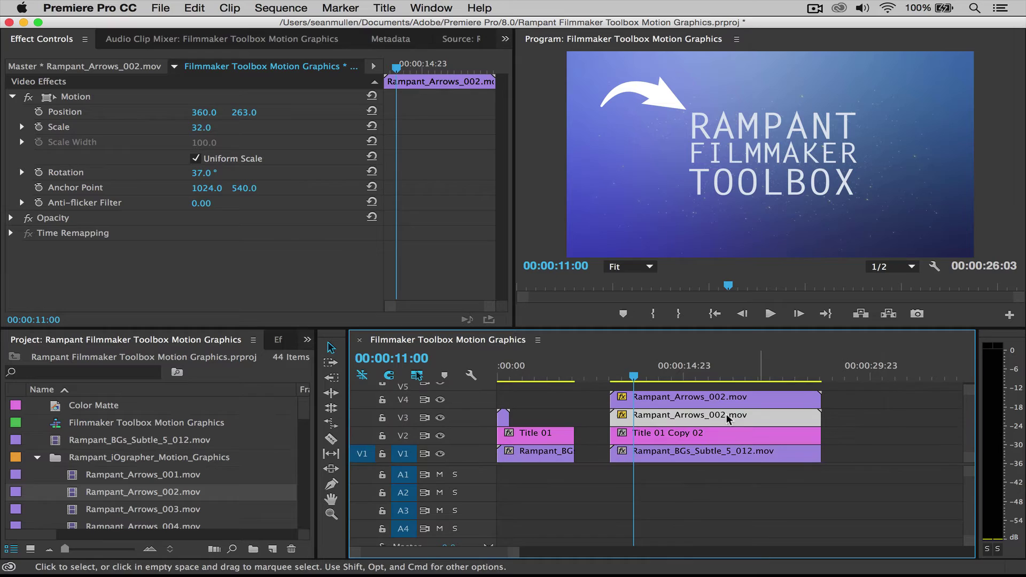
- Move the V4 arrow copy to position 1541, 263 and rotate it 182° to point back at the title
click(706, 398)
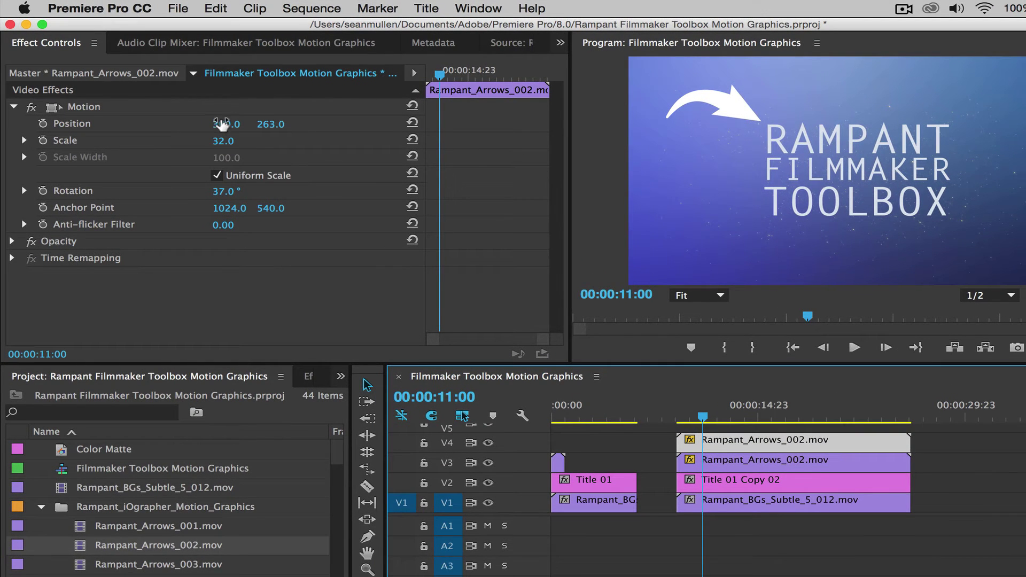
drag(222, 125, 596, 124)
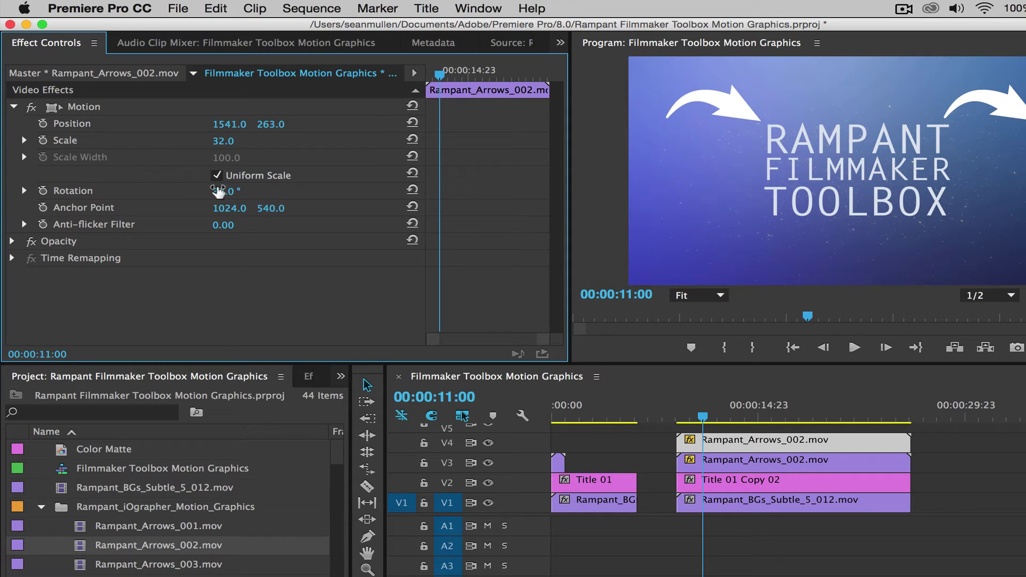
drag(219, 191, 315, 192)
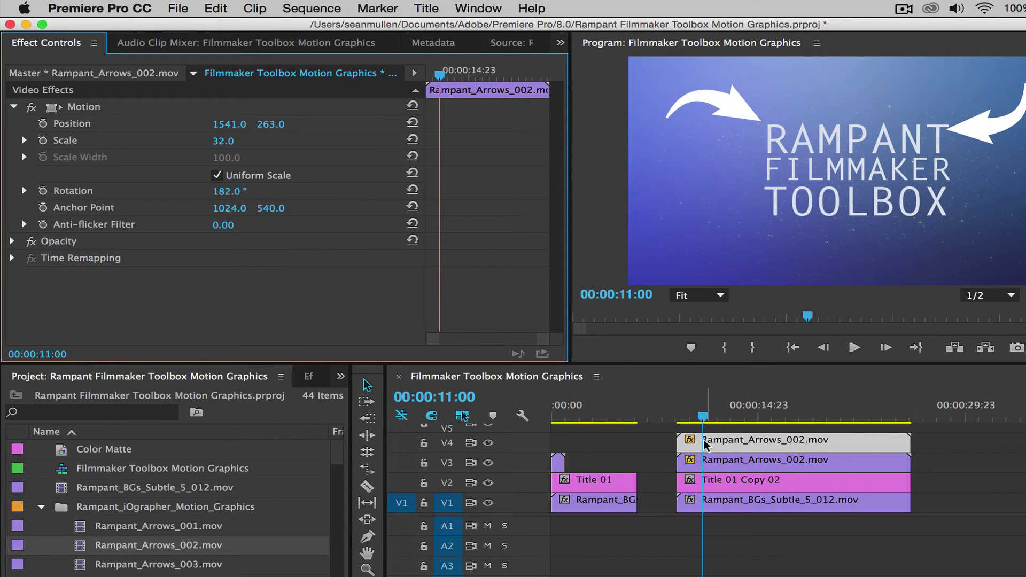
scroll(706, 446, up, 3)
scroll(703, 443, down, 1)
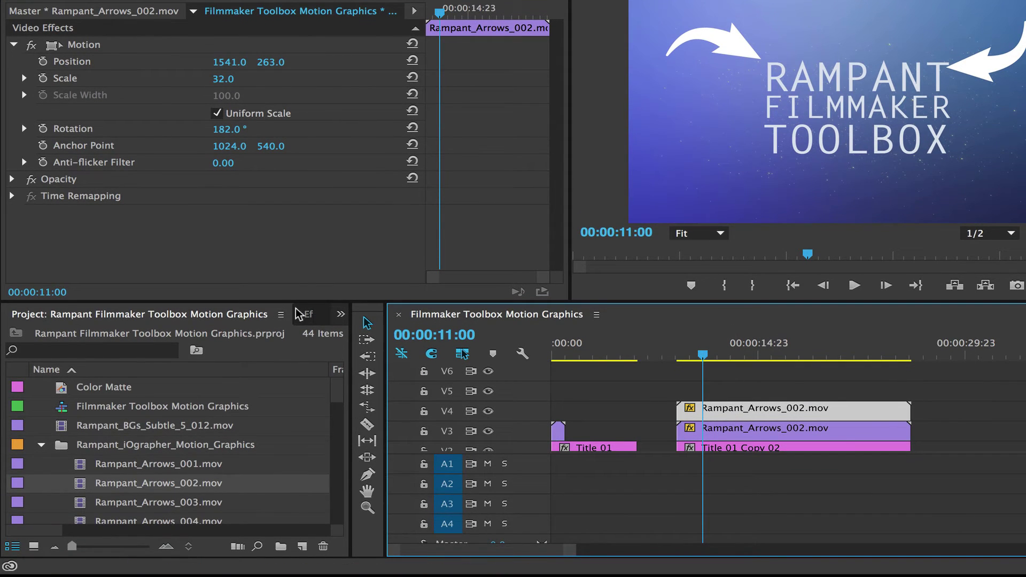
- In the Effects panel, collapse Color Correction and expand the Video Effects Transform group
click(307, 315)
scroll(203, 380, down, 1)
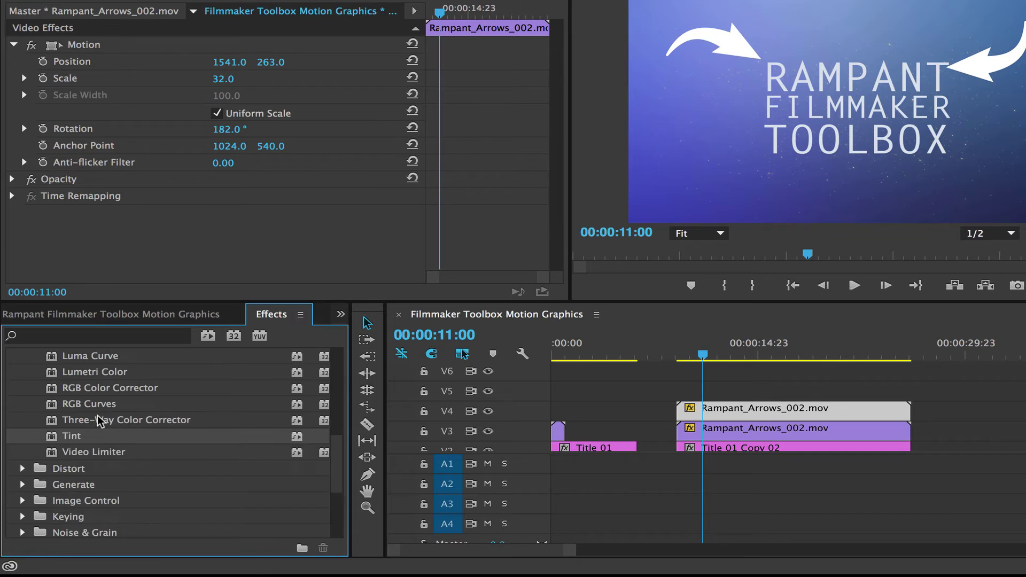
scroll(98, 422, down, 3)
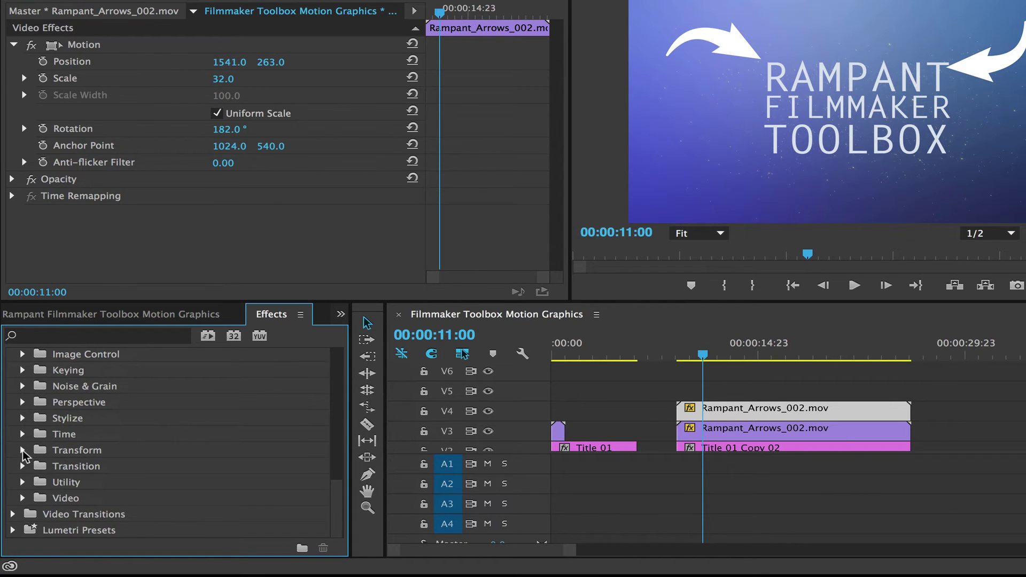
scroll(22, 453, up, 9)
click(22, 423)
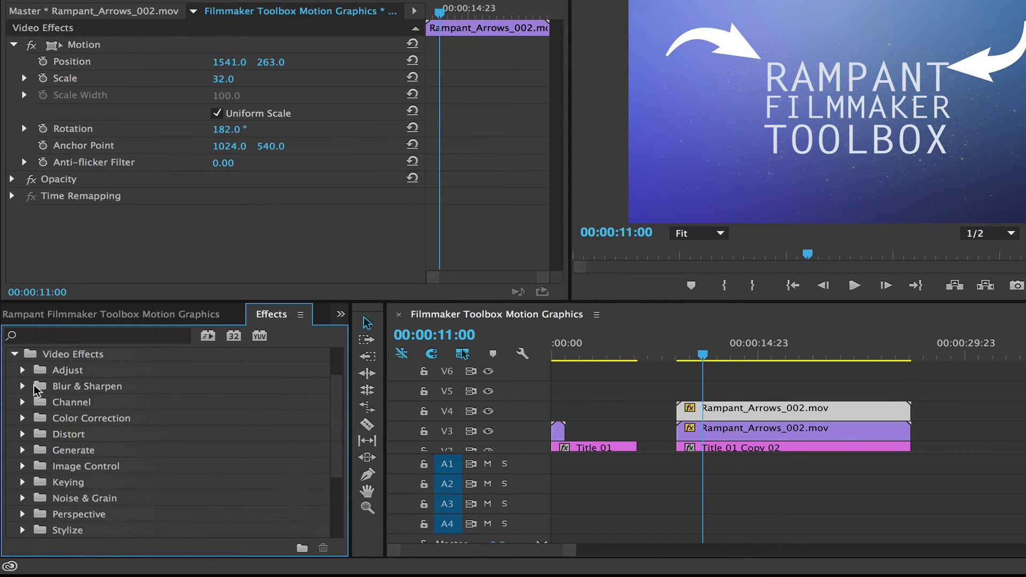
scroll(63, 373, down, 1)
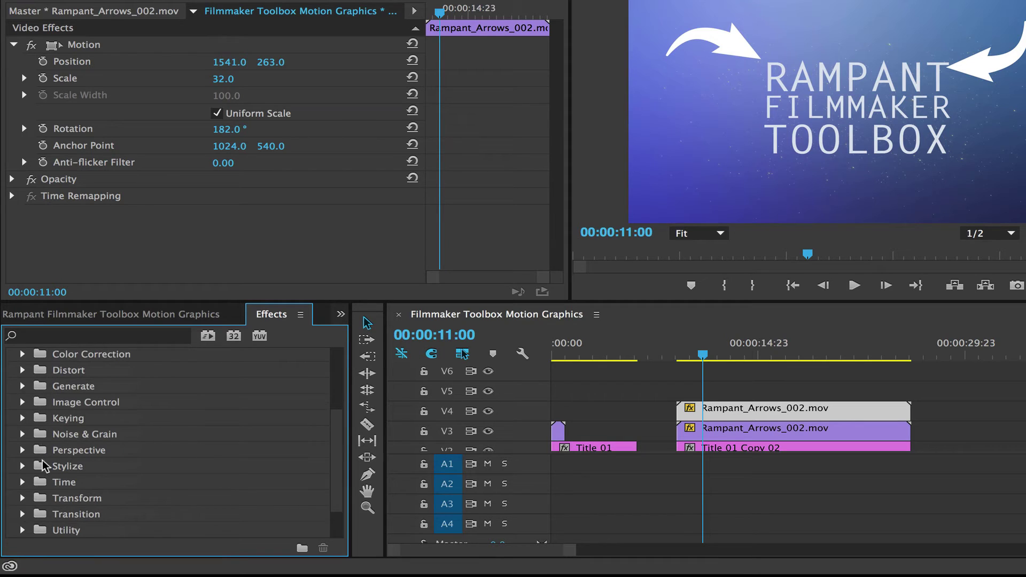
click(24, 497)
scroll(105, 479, down, 2)
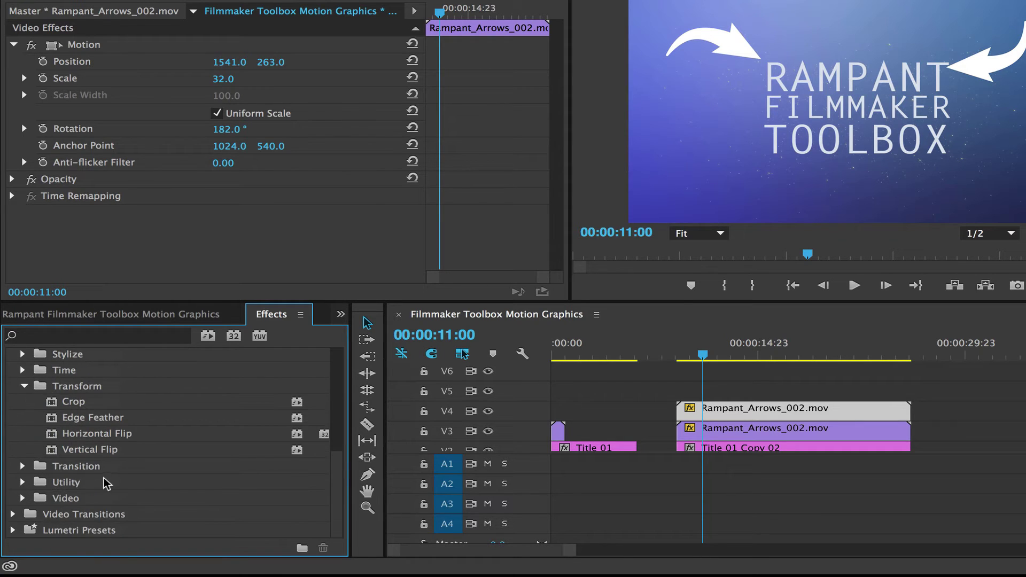
- Apply Horizontal Flip to the V4 arrow, then set Rotation to -48° and Position to 1568, 229
click(89, 440)
drag(90, 438, 753, 416)
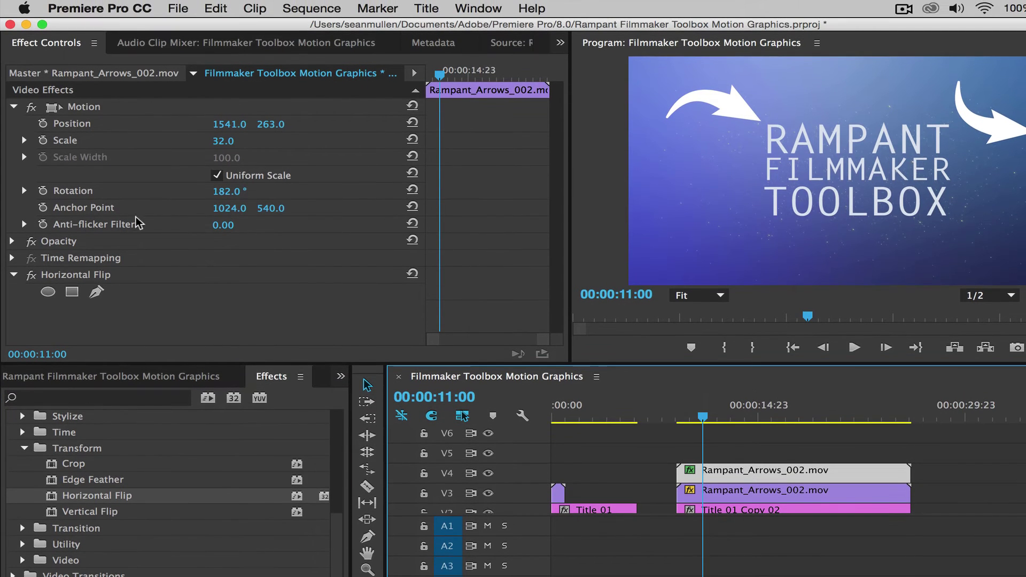
drag(229, 129, 206, 128)
drag(226, 191, 188, 191)
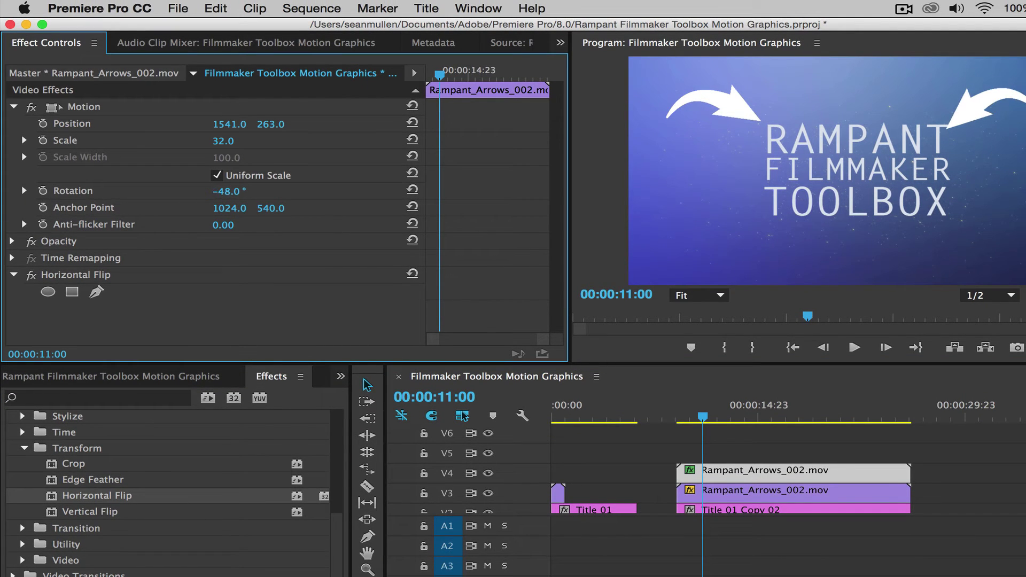
mouse_move(228, 124)
mouse_down()
mouse_move(261, 124)
mouse_move(244, 124)
mouse_up()
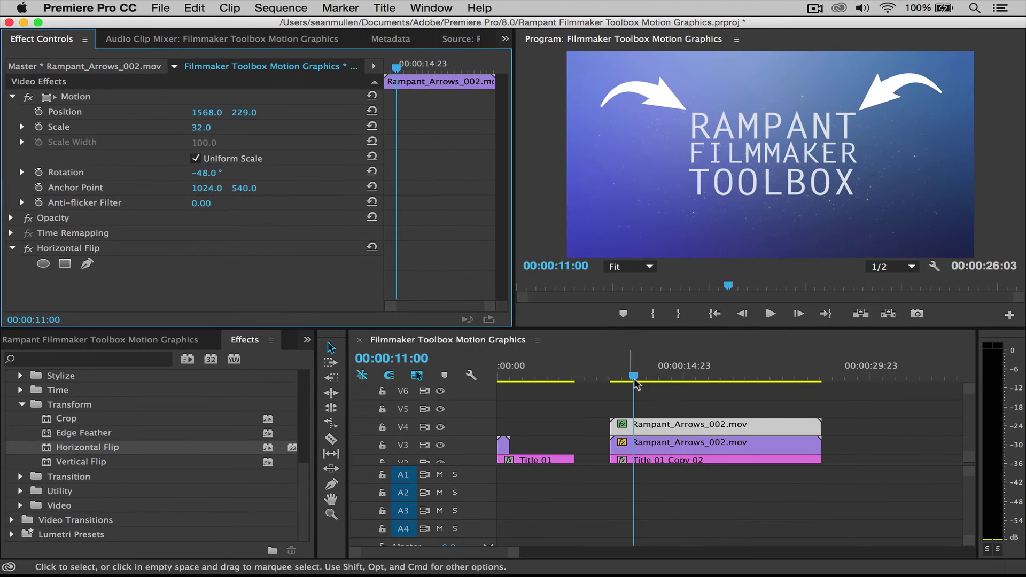
- Play the sequence from before the arrow clips to preview both arrows
click(698, 422)
drag(630, 381, 604, 380)
key(space)
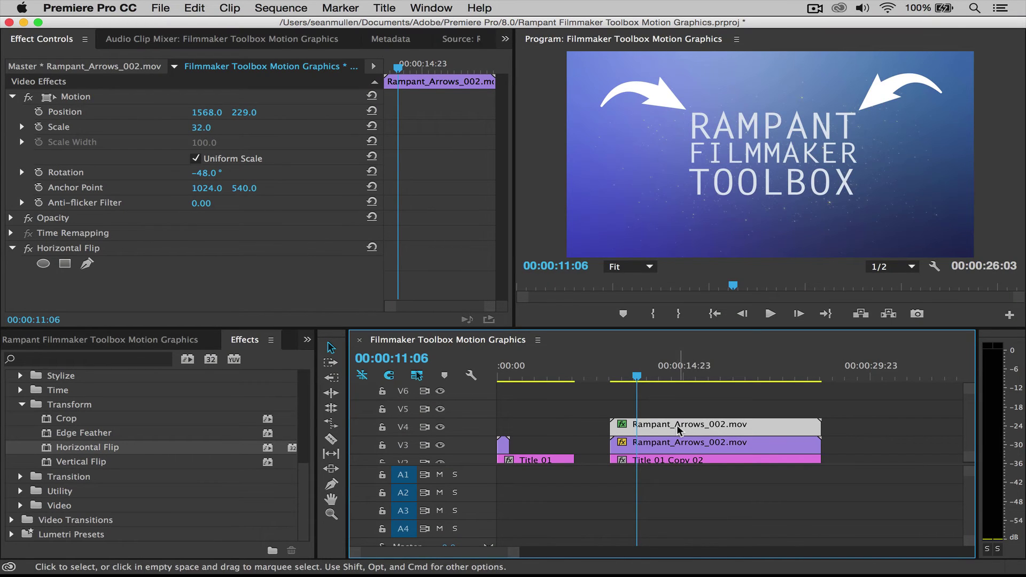
- Alt-drag a copy of the arrow onto V5 and place it lower left at 385, 833, rotated −227°
drag(678, 429, 680, 411)
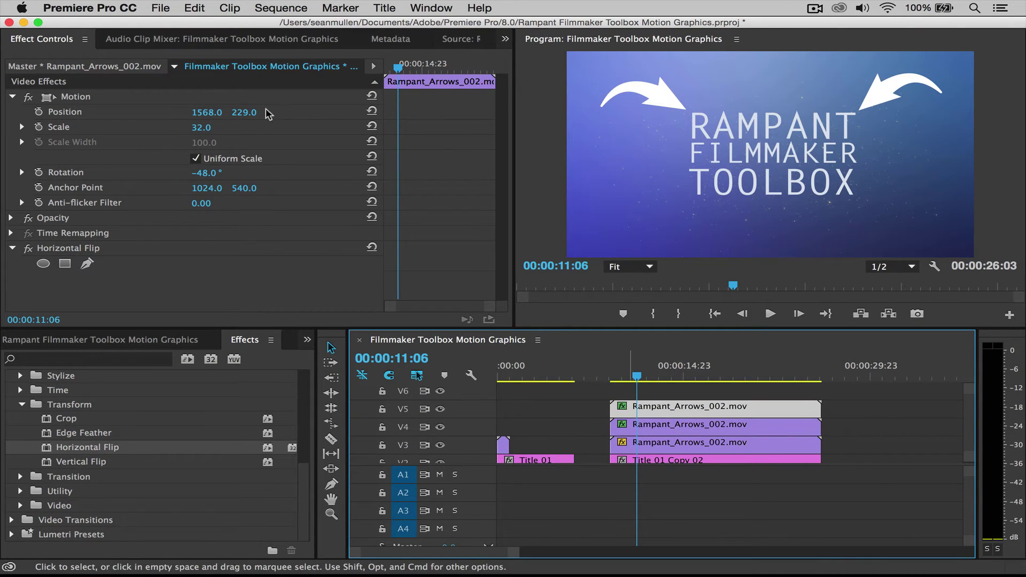
drag(207, 112, 283, 112)
drag(203, 112, 21, 113)
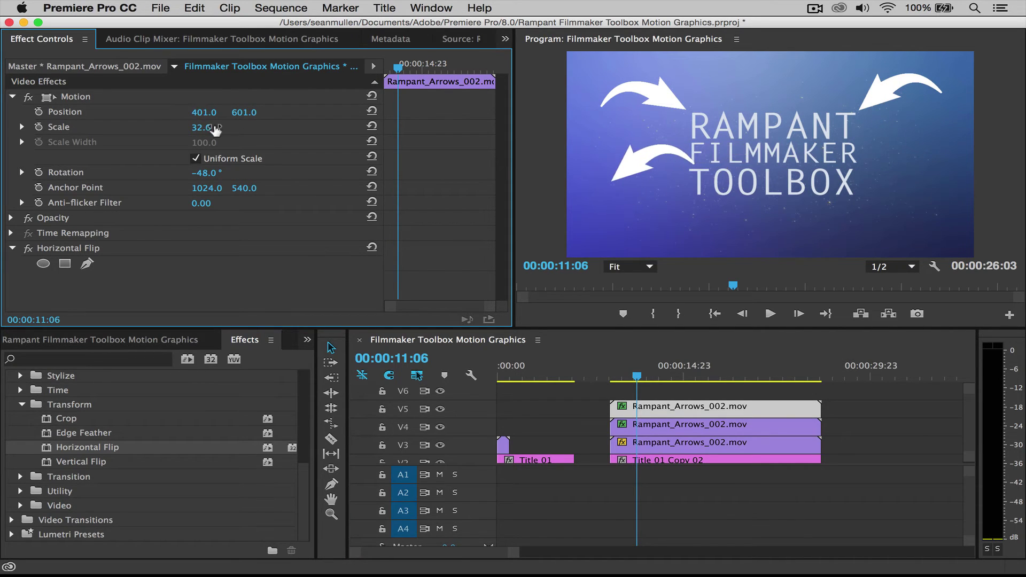
drag(206, 173, 127, 173)
drag(204, 112, 164, 113)
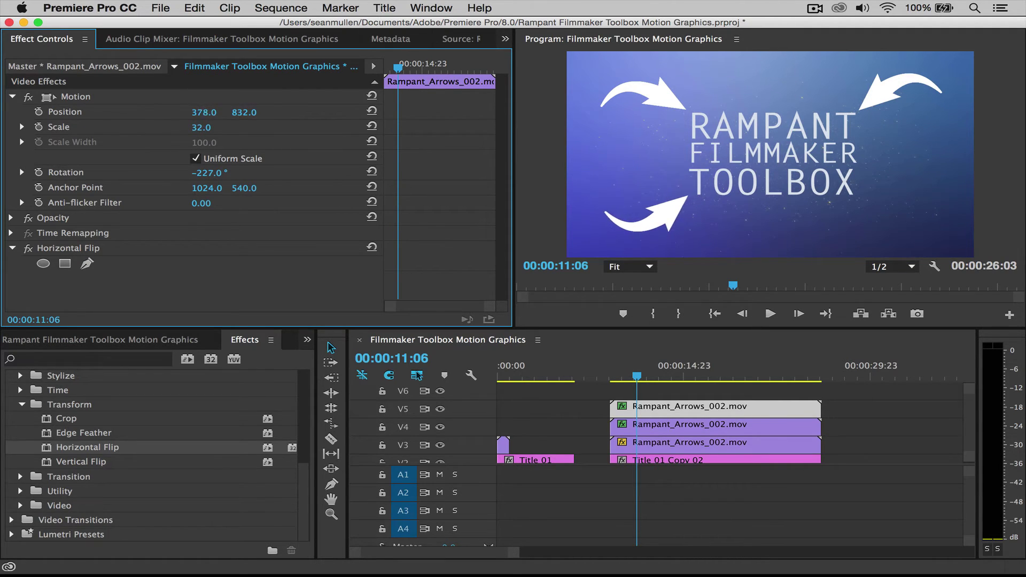
drag(244, 112, 245, 112)
- Select the top-left V3 arrow clip and Alt-drag a copy onto track V6
click(714, 432)
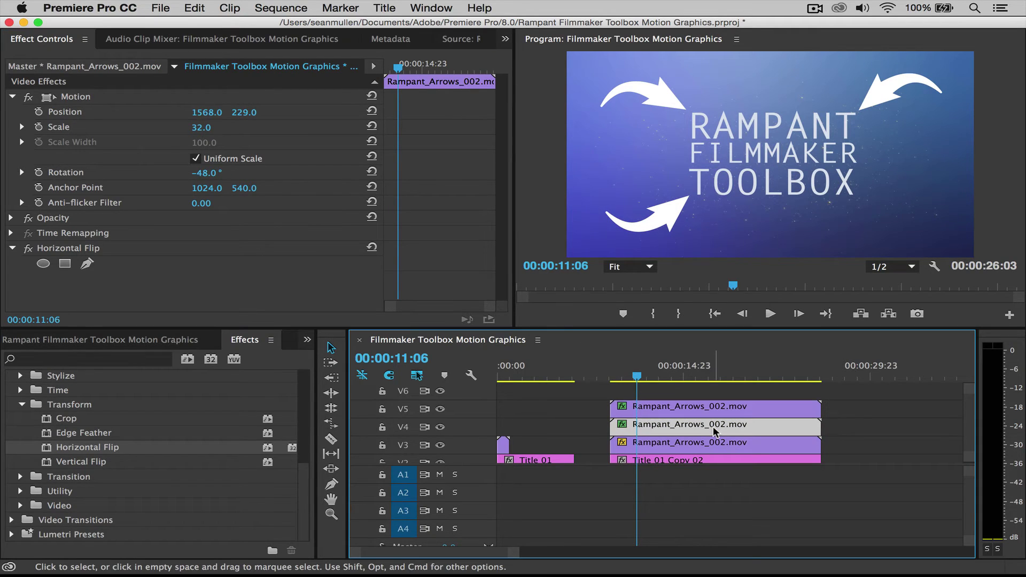
click(719, 448)
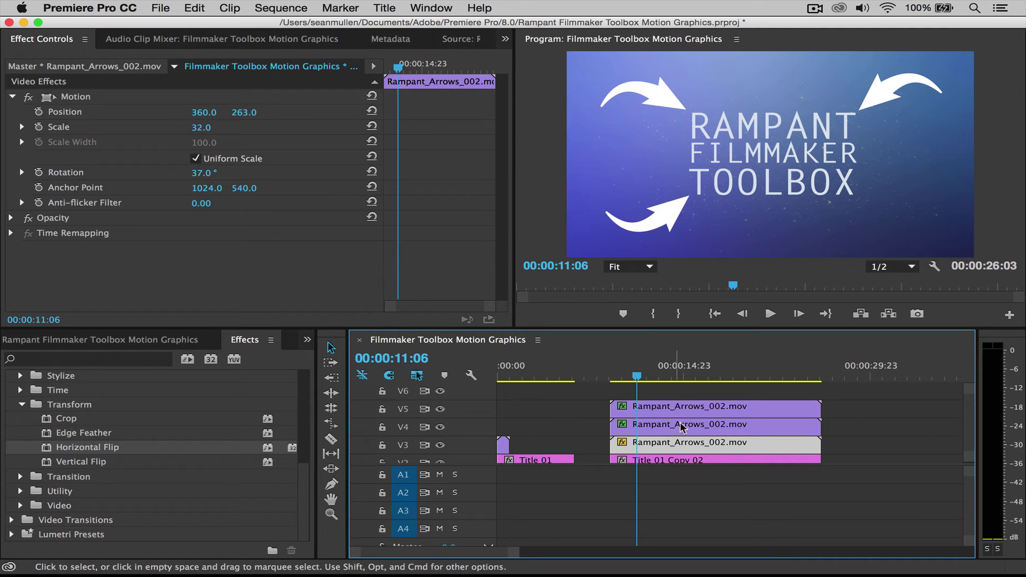
drag(698, 444, 693, 393)
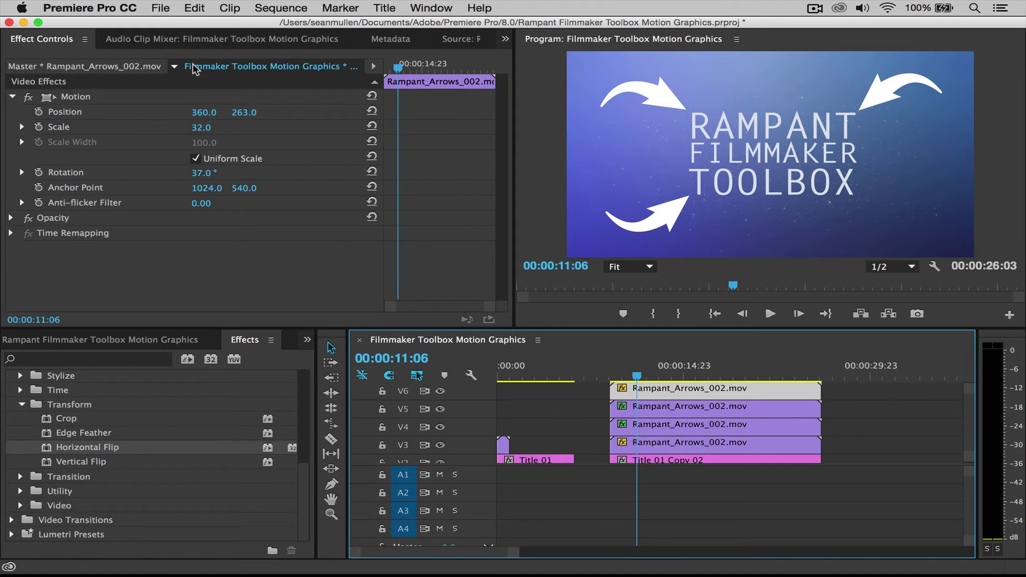
- Position the V6 arrow lower right at 1550, 858, rotated 230°, and play back the sequence
drag(205, 112, 374, 112)
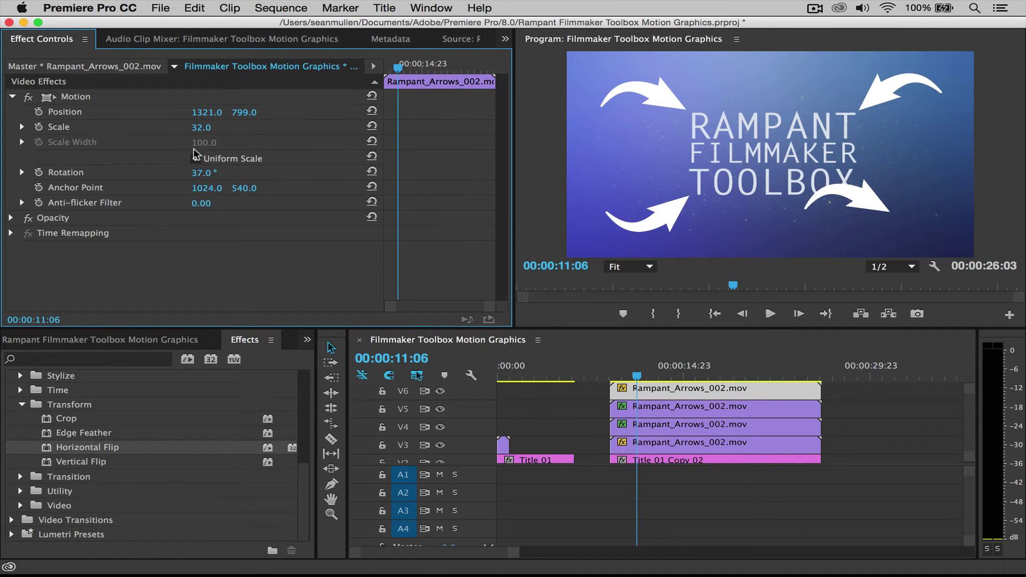
drag(198, 171, 201, 171)
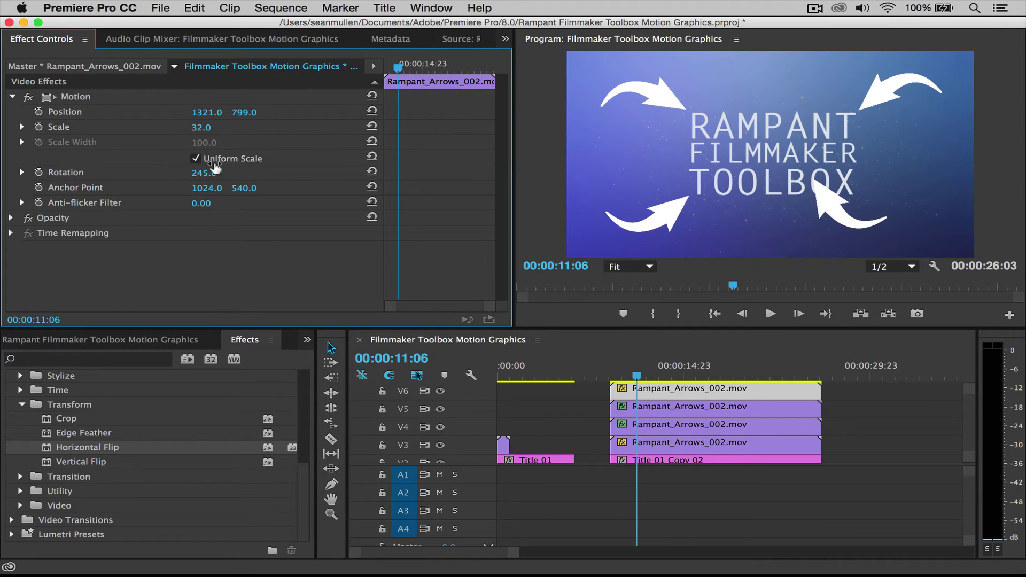
drag(218, 113, 320, 112)
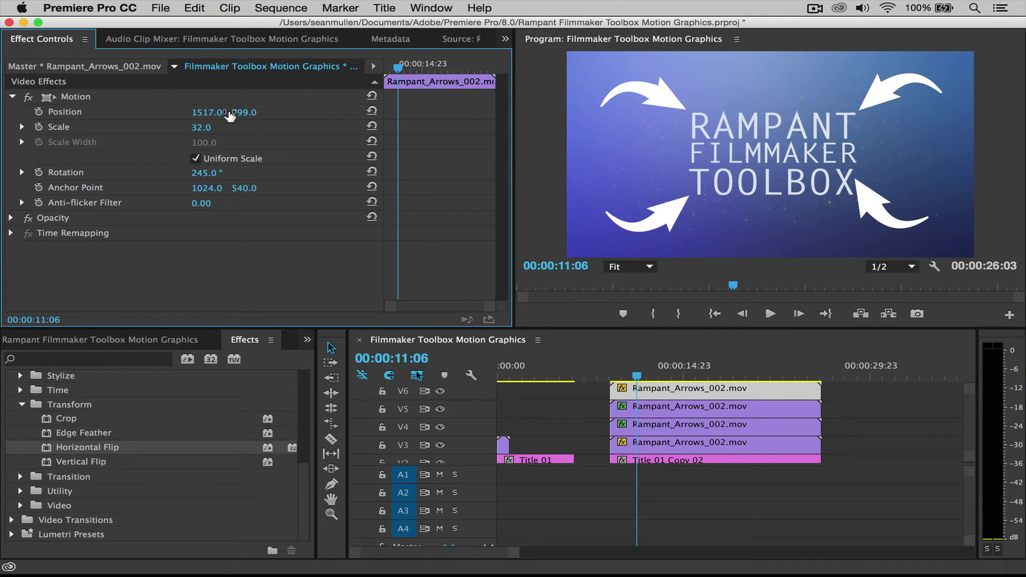
drag(230, 113, 251, 113)
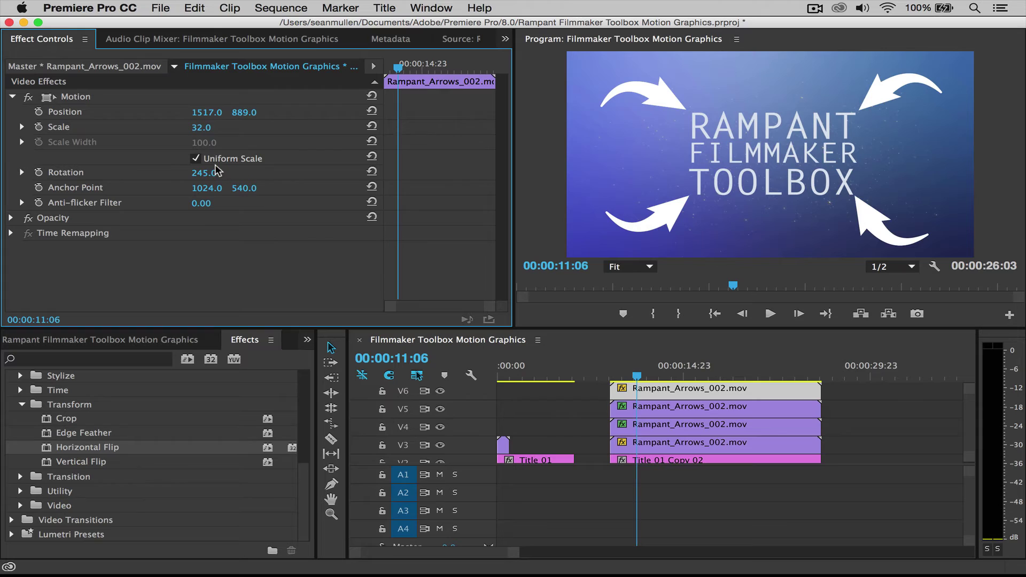
drag(216, 171, 211, 171)
mouse_move(241, 113)
mouse_down()
mouse_move(251, 113)
mouse_move(206, 112)
mouse_move(225, 111)
mouse_up()
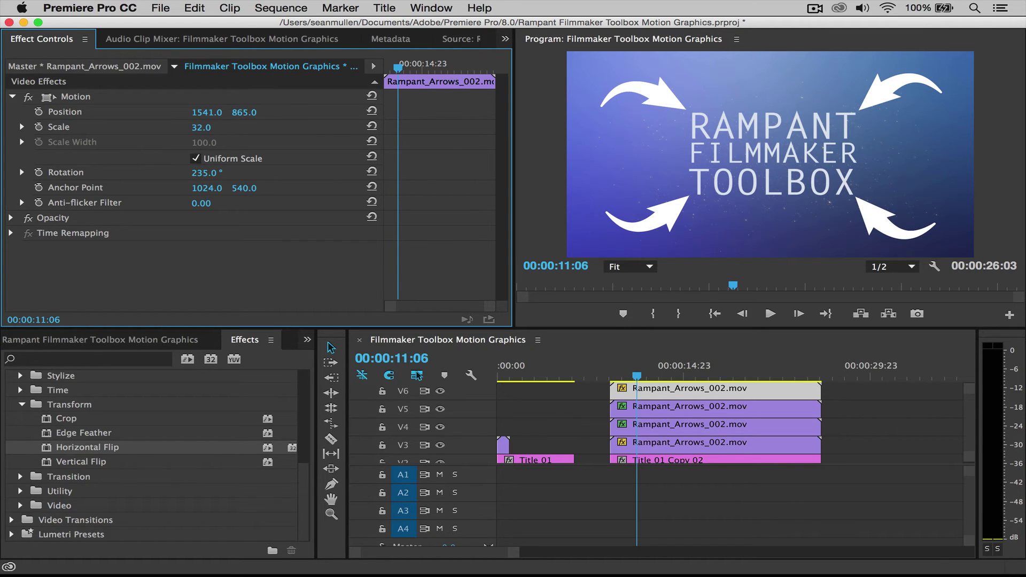
drag(206, 173, 204, 173)
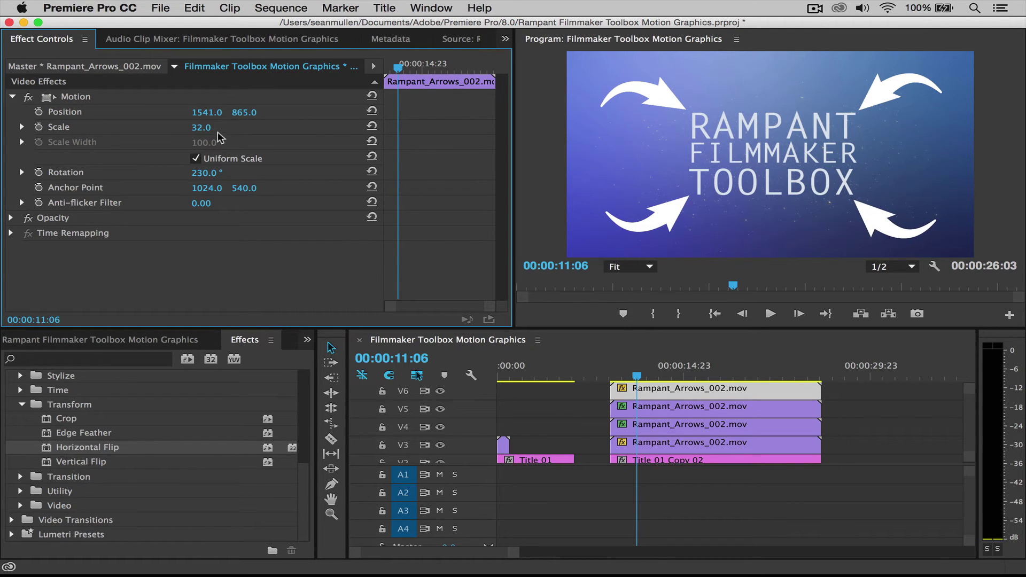
drag(208, 112, 387, 310)
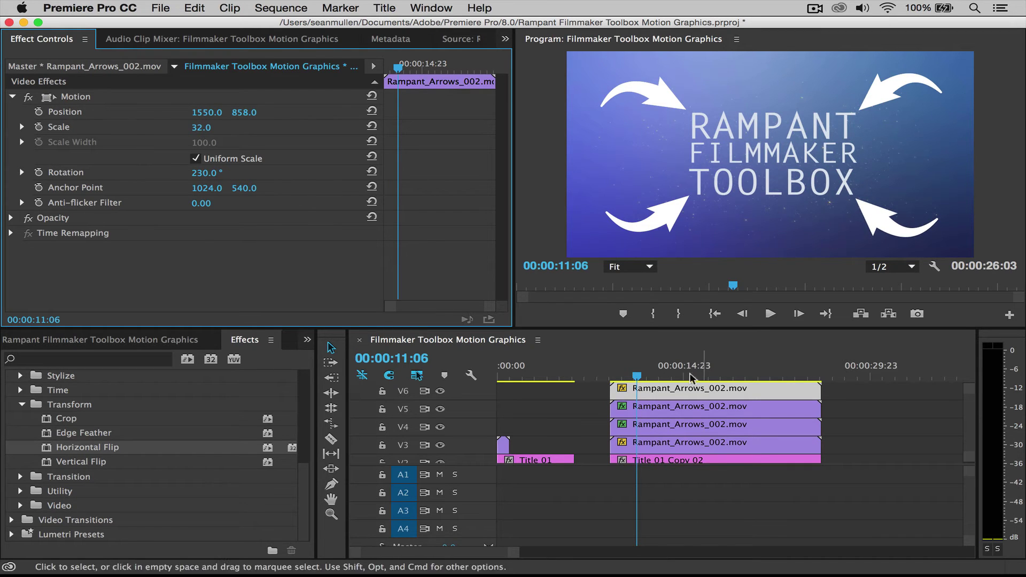
click(598, 376)
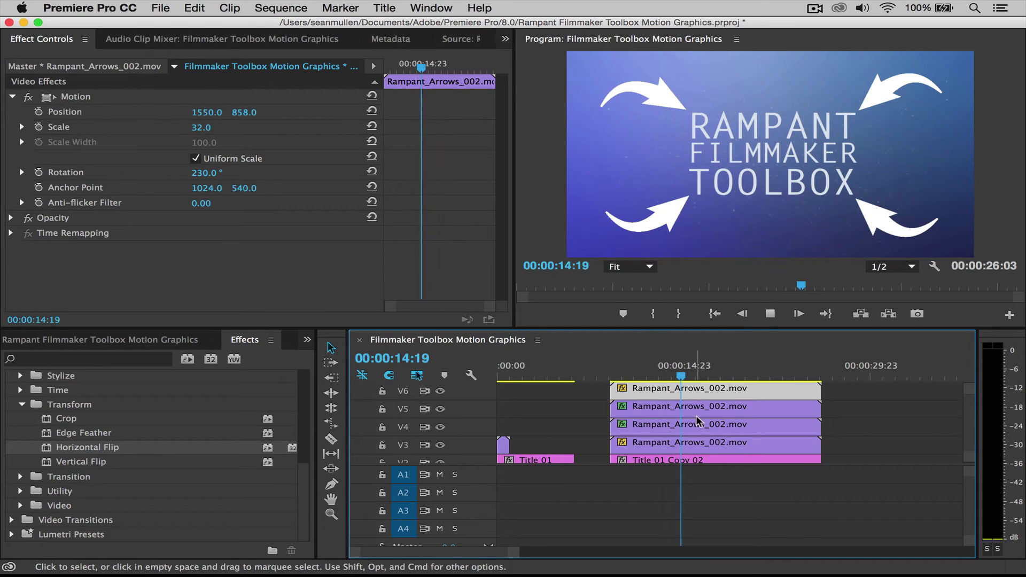
- Stop playback and apply the Color Correction Tint effect to the top-left arrow clip on V3
click(684, 377)
drag(683, 377, 616, 377)
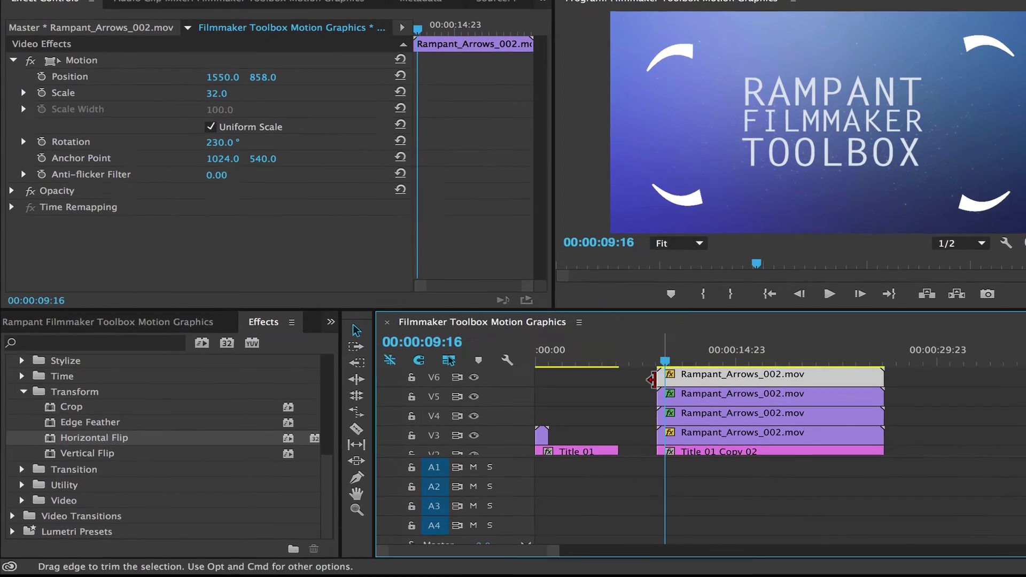
scroll(63, 424, up, 5)
scroll(92, 414, up, 3)
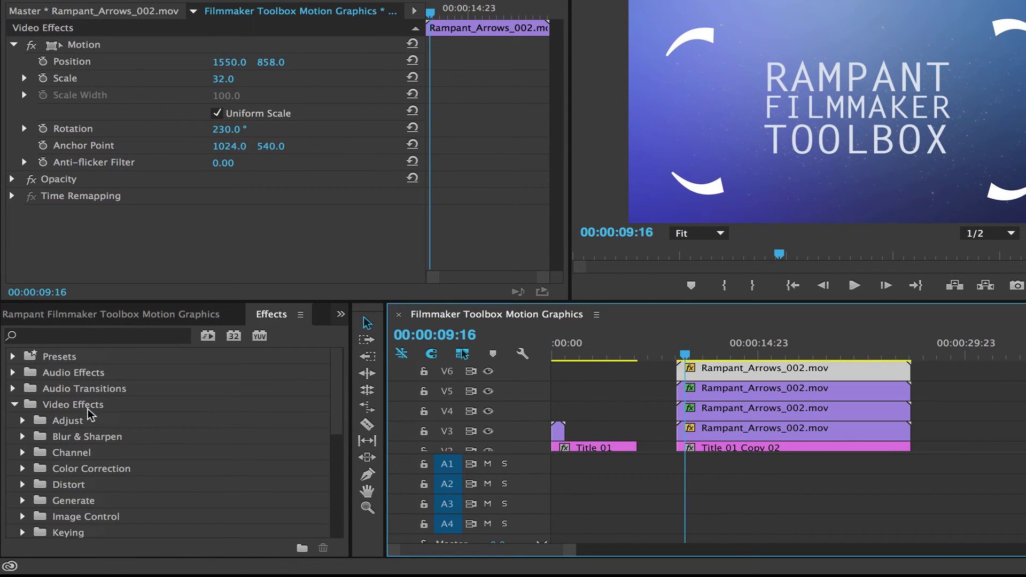
scroll(80, 418, down, 2)
click(22, 421)
scroll(104, 434, down, 5)
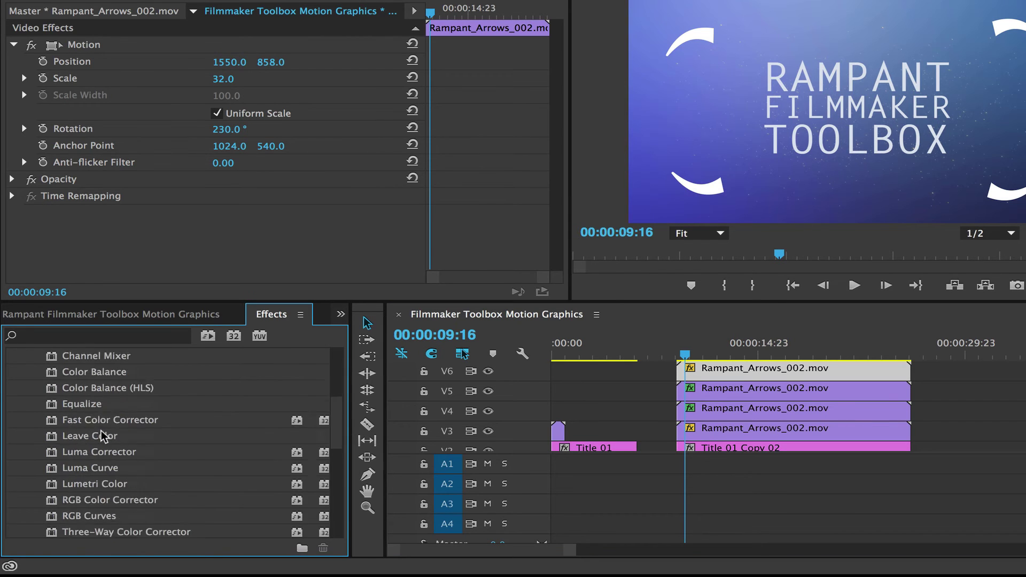
click(68, 468)
drag(55, 471, 725, 432)
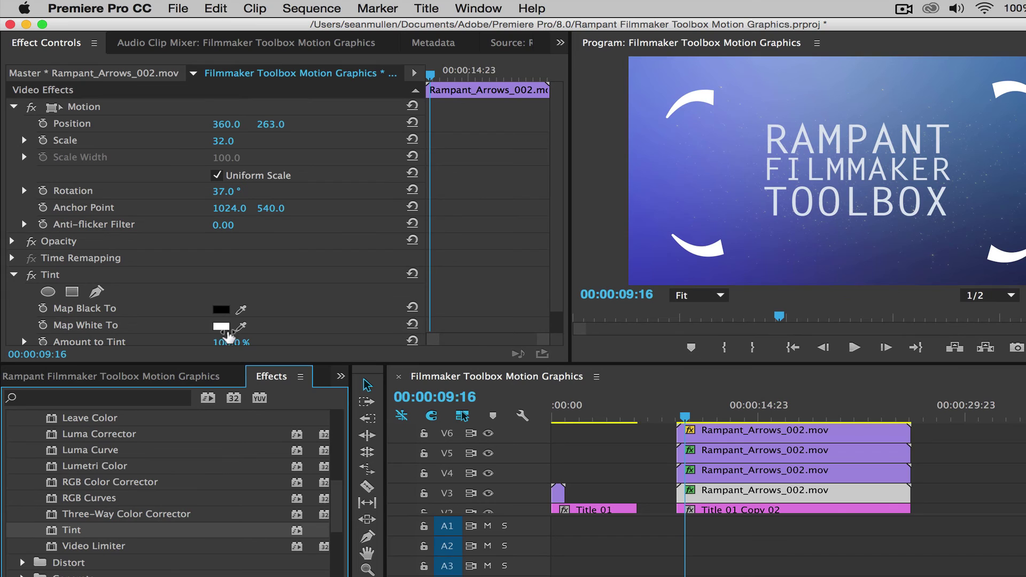
- Set Tint's Map White To colour to magenta C630DC and scrub through to check the arrow
click(221, 327)
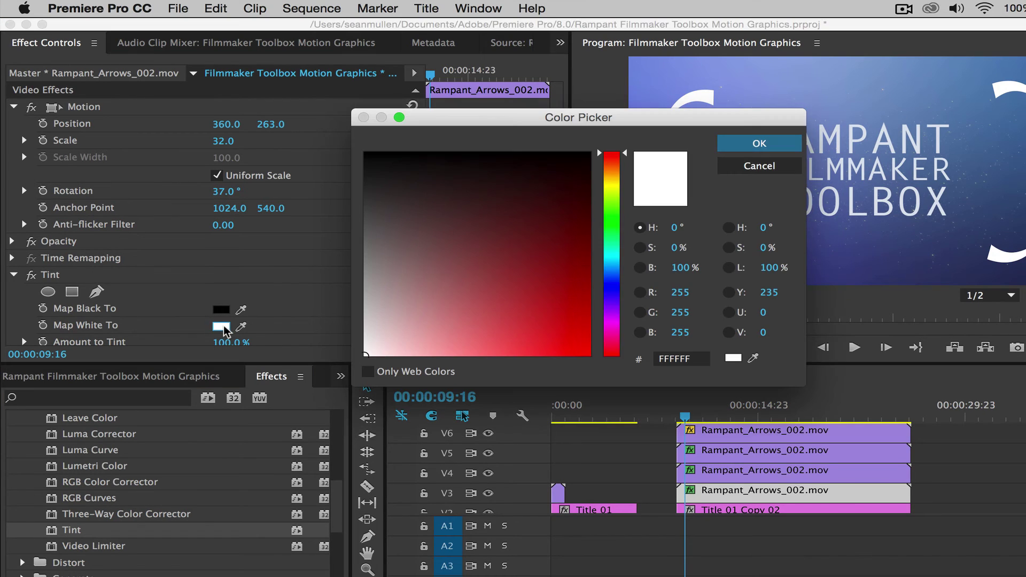
drag(615, 327, 614, 318)
drag(527, 321, 541, 328)
click(751, 143)
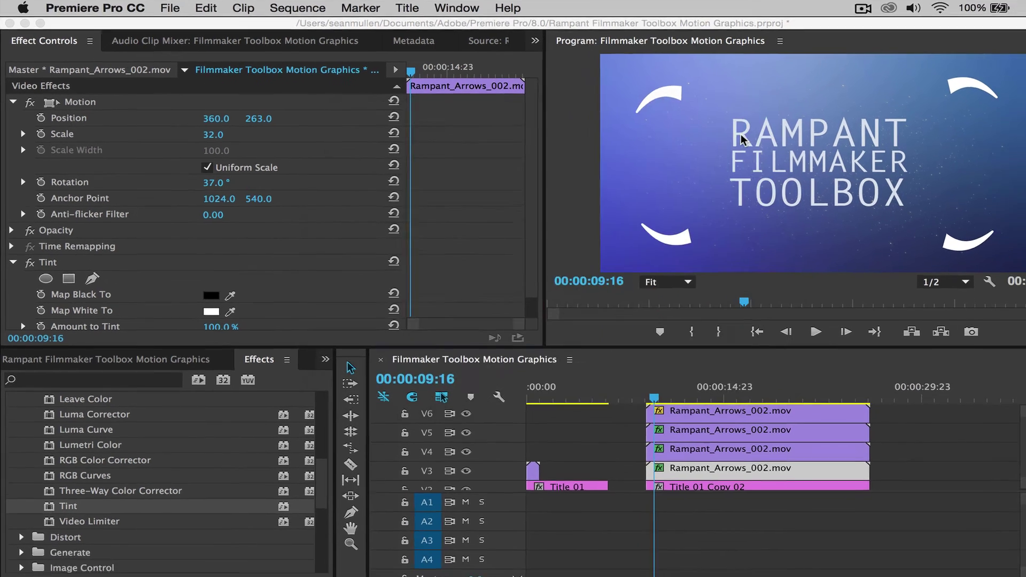
drag(687, 417, 690, 418)
drag(621, 375, 691, 381)
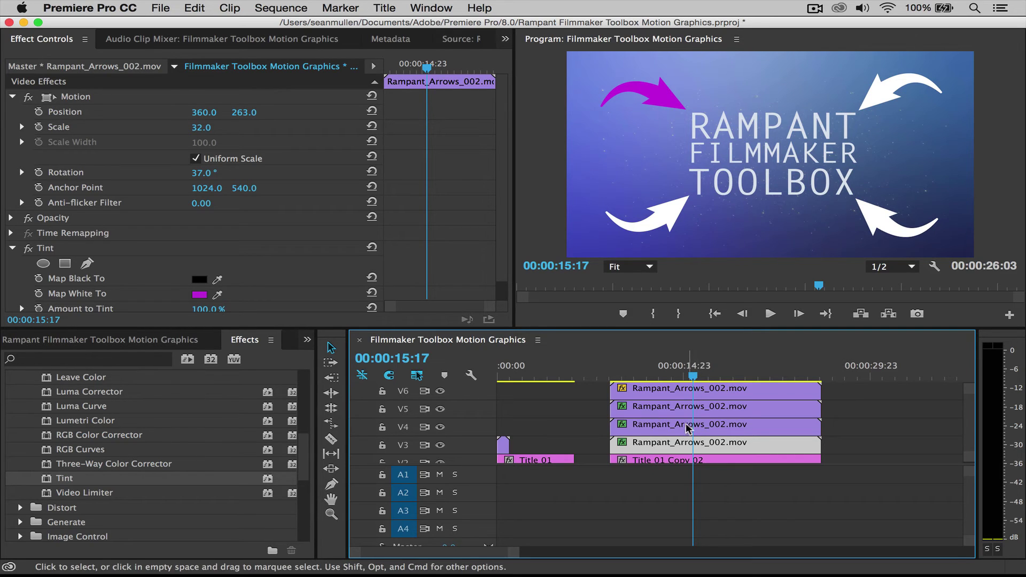
- Copy the tinted top-left arrow and paste its Tint attribute onto the top-right arrow clip
right_click(658, 448)
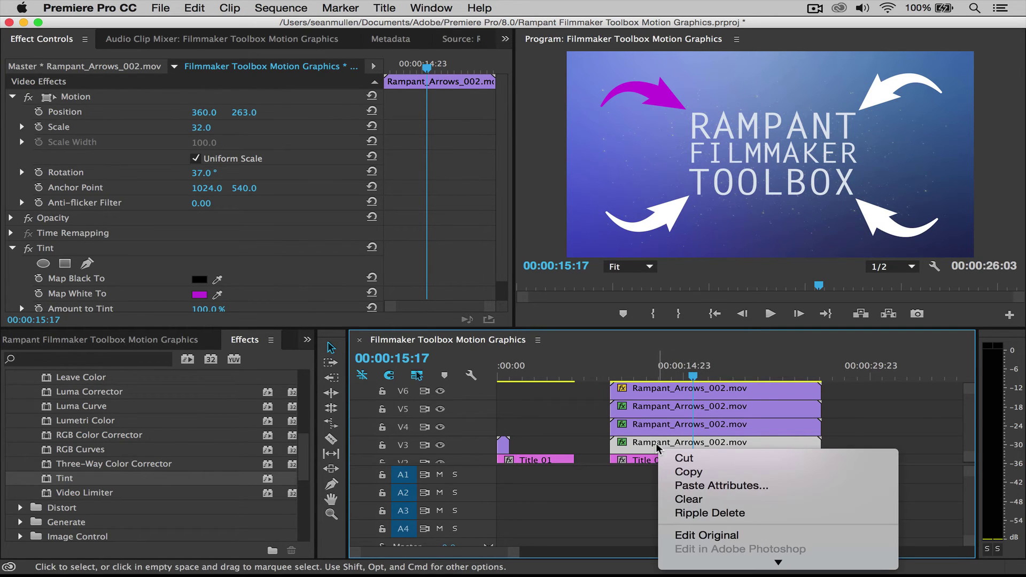
click(646, 448)
click(646, 448)
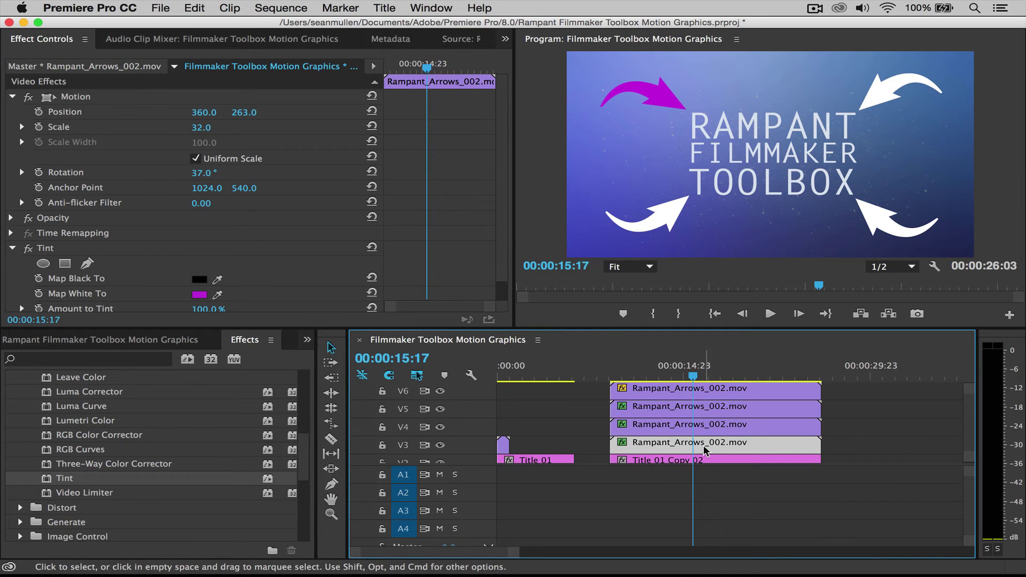
click(657, 428)
right_click(653, 431)
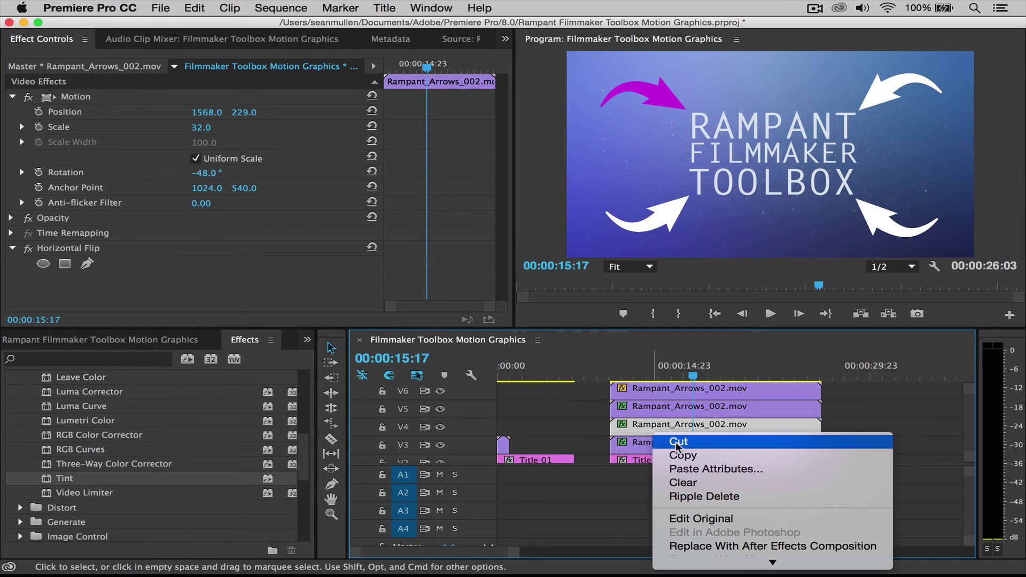
click(690, 469)
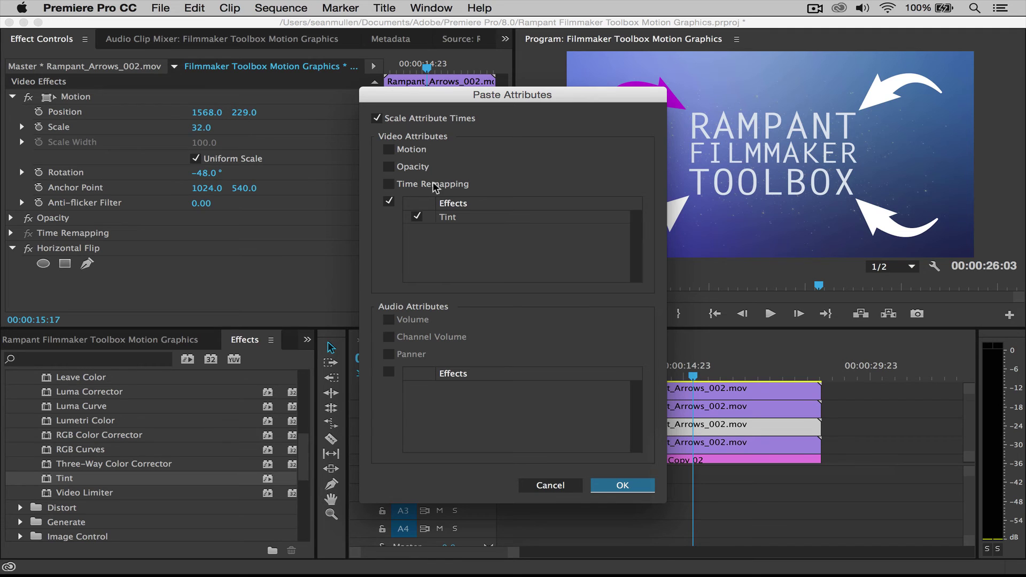
click(632, 484)
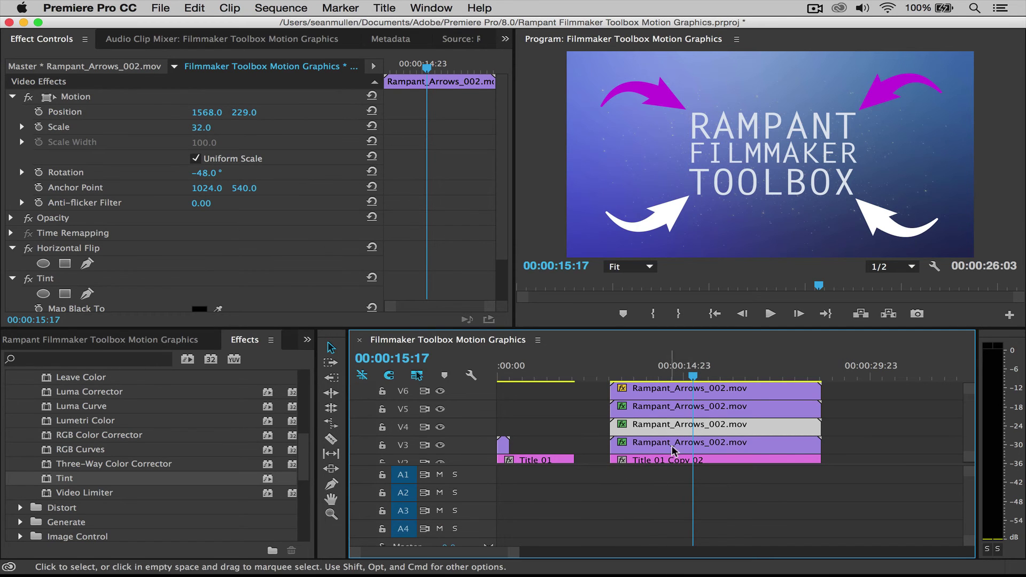
- Paste the Tint attribute onto the lower-left arrow clip
click(673, 410)
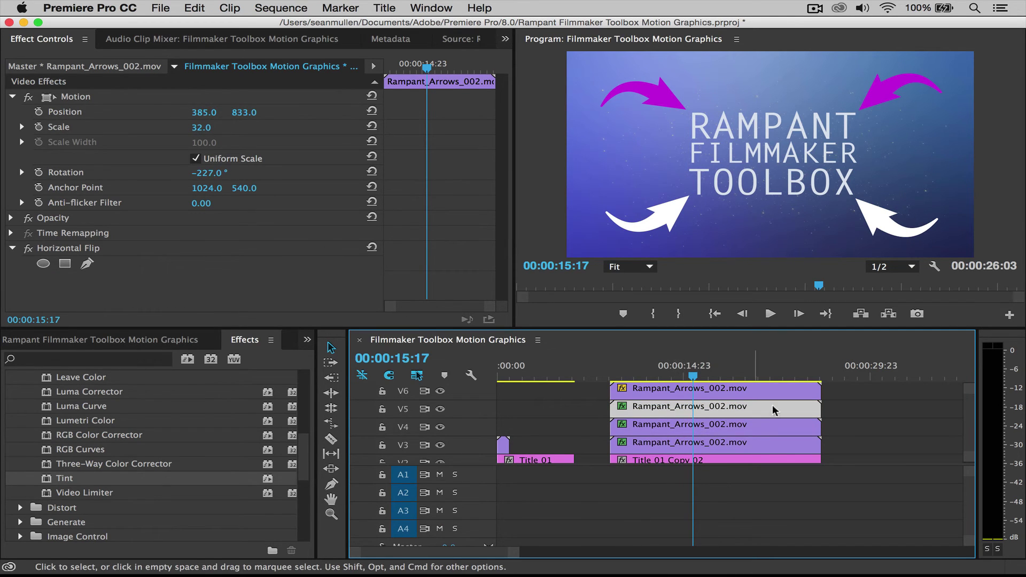
click(848, 398)
right_click(763, 408)
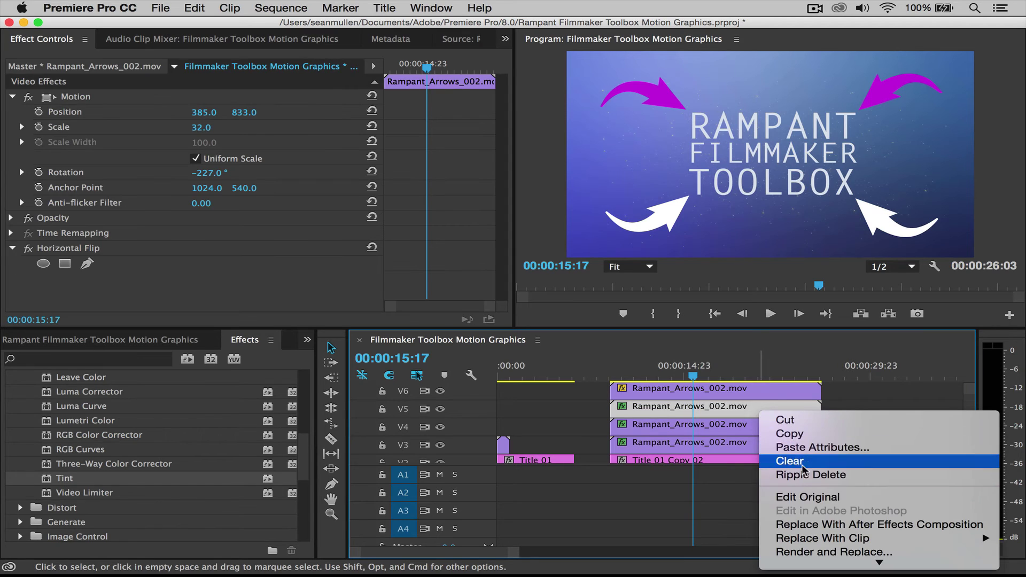
click(786, 387)
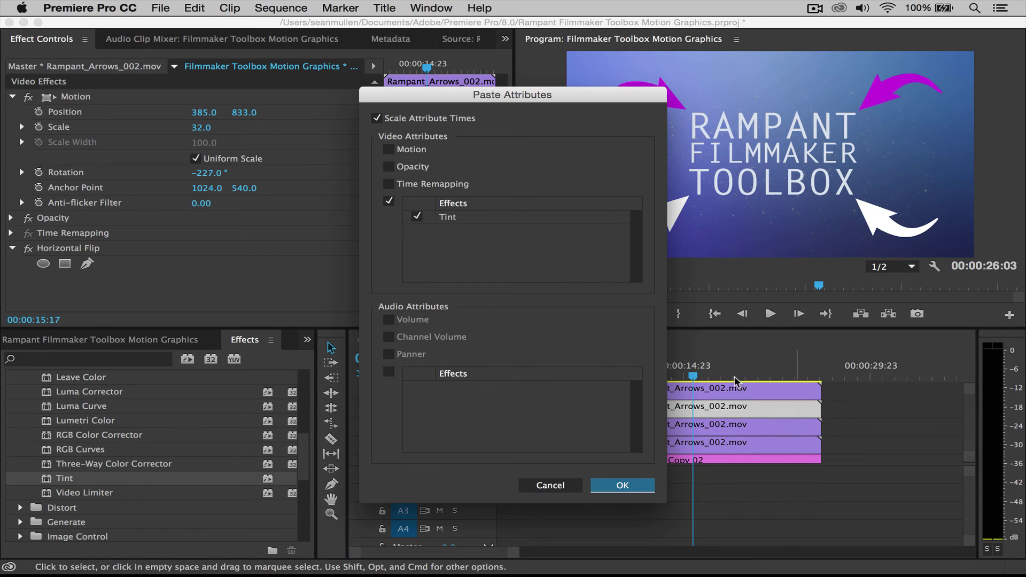
click(617, 484)
- Paste only the Tint effect onto the remaining white arrow clip on V6
click(690, 389)
right_click(668, 398)
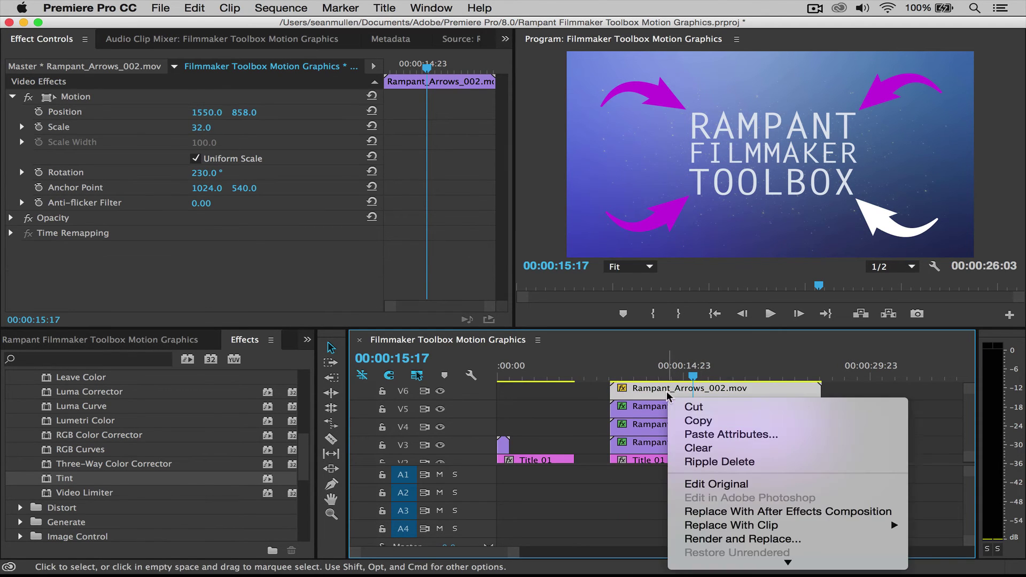
click(710, 437)
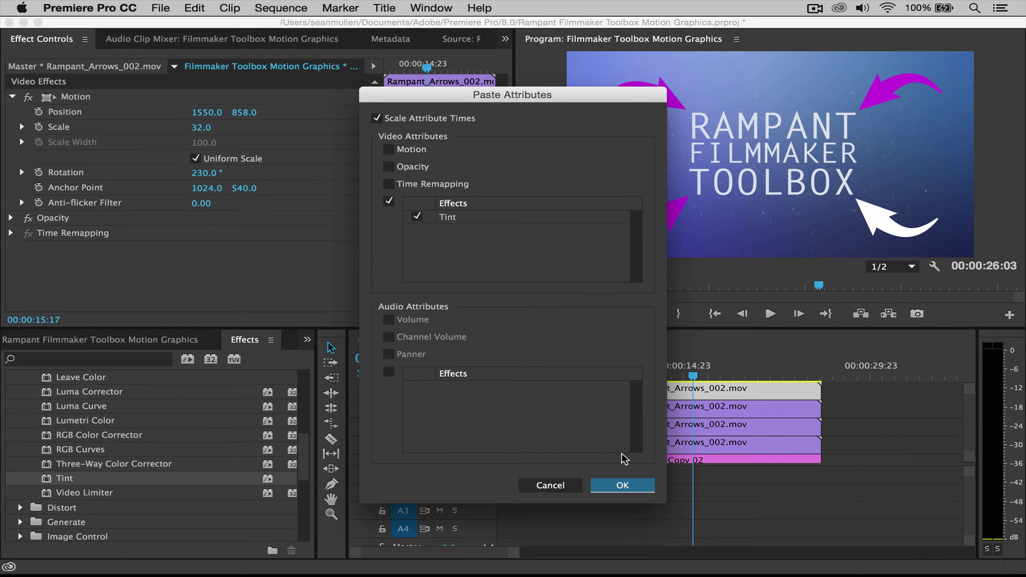
click(623, 485)
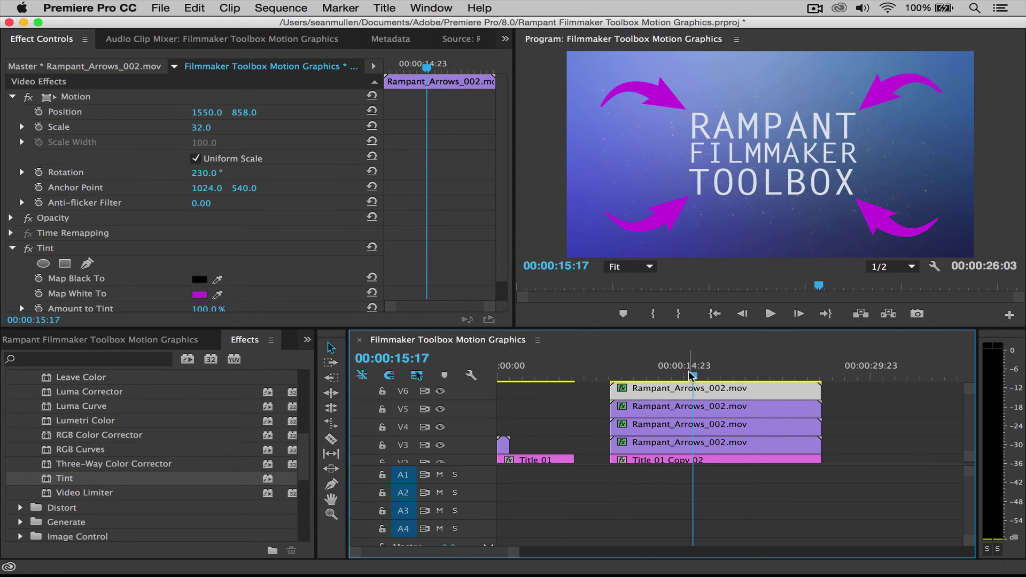
- Place the Color Matte on V1 right after the arrows section
drag(693, 375, 594, 383)
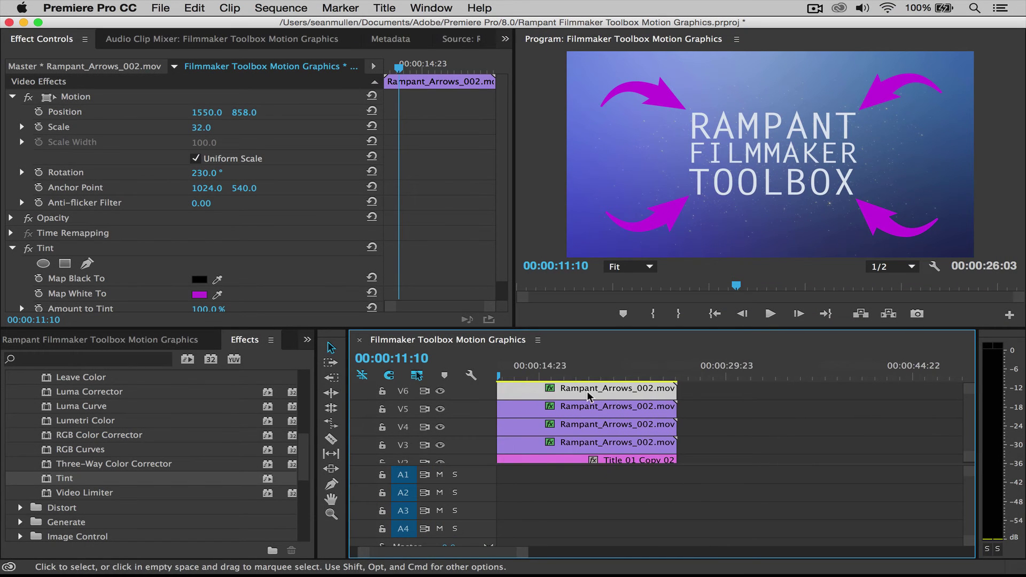
scroll(588, 395, down, 3)
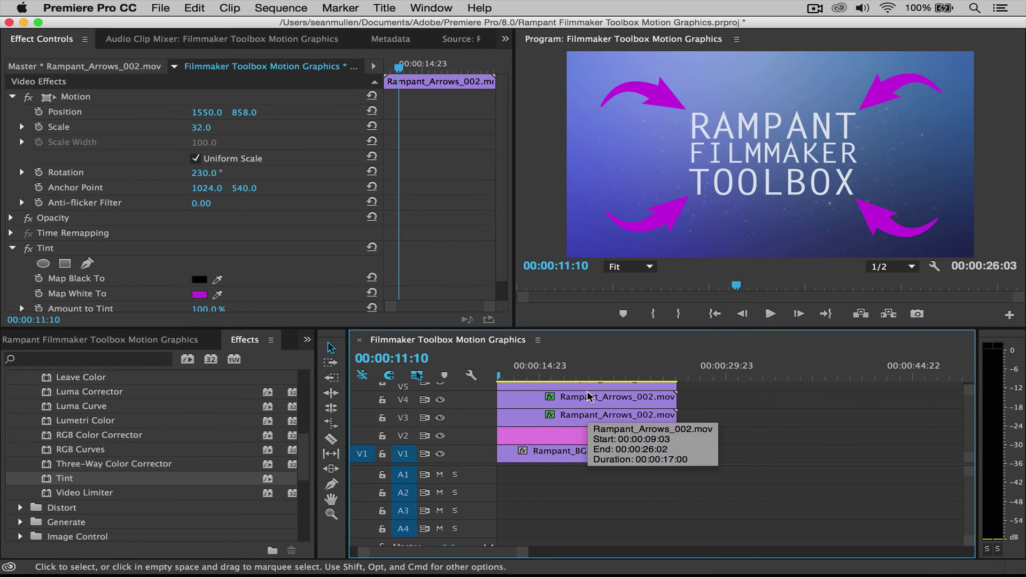
click(114, 341)
click(37, 458)
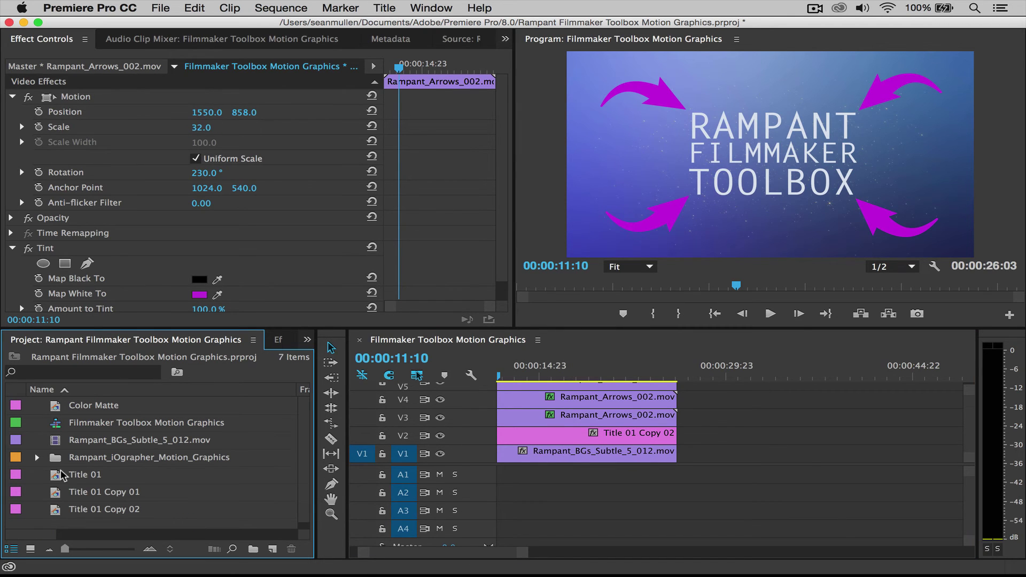
click(85, 406)
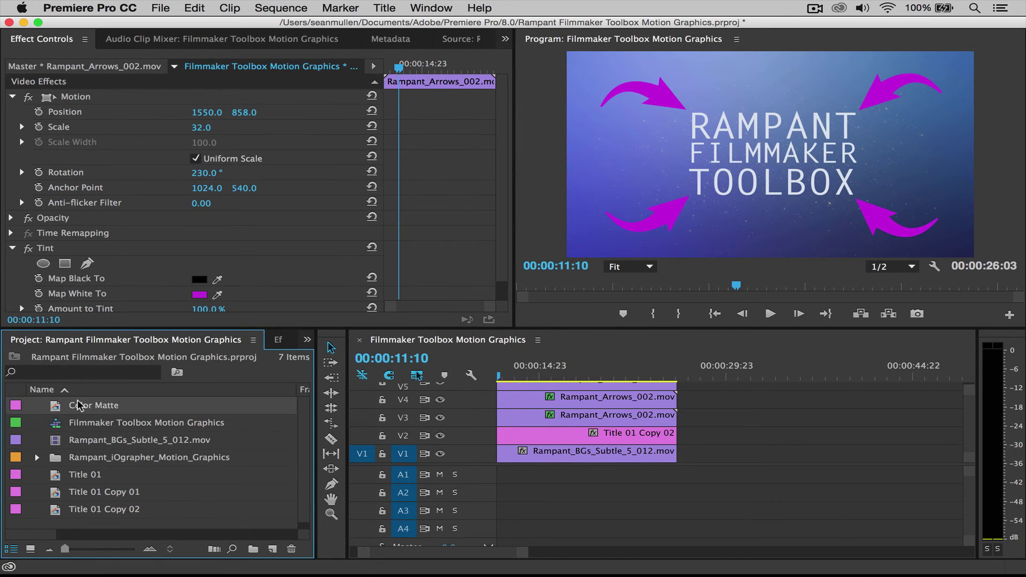
drag(77, 406, 737, 456)
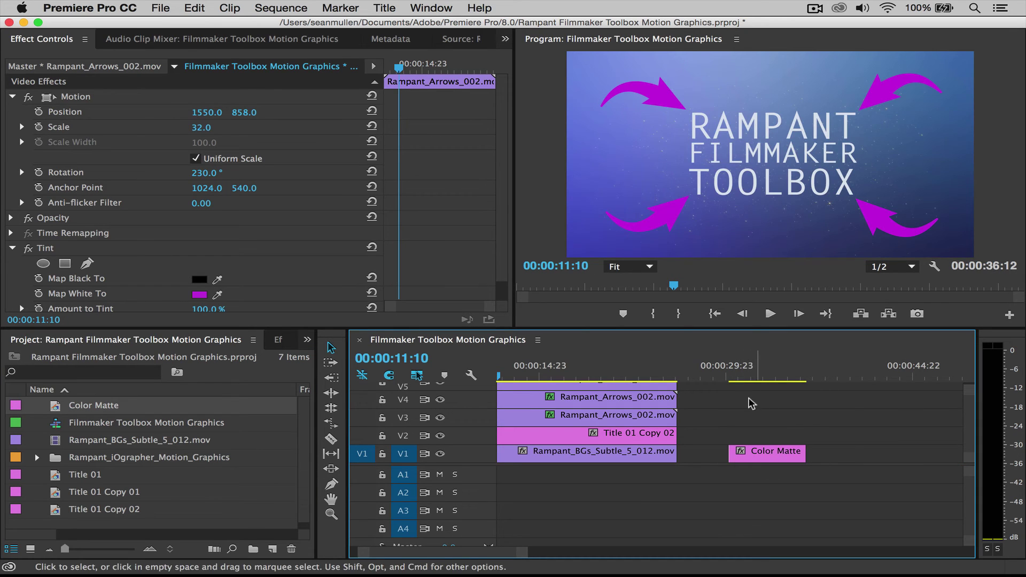
- Put Title 01 on V2 above the Color Matte and play back the title over the matte
click(745, 373)
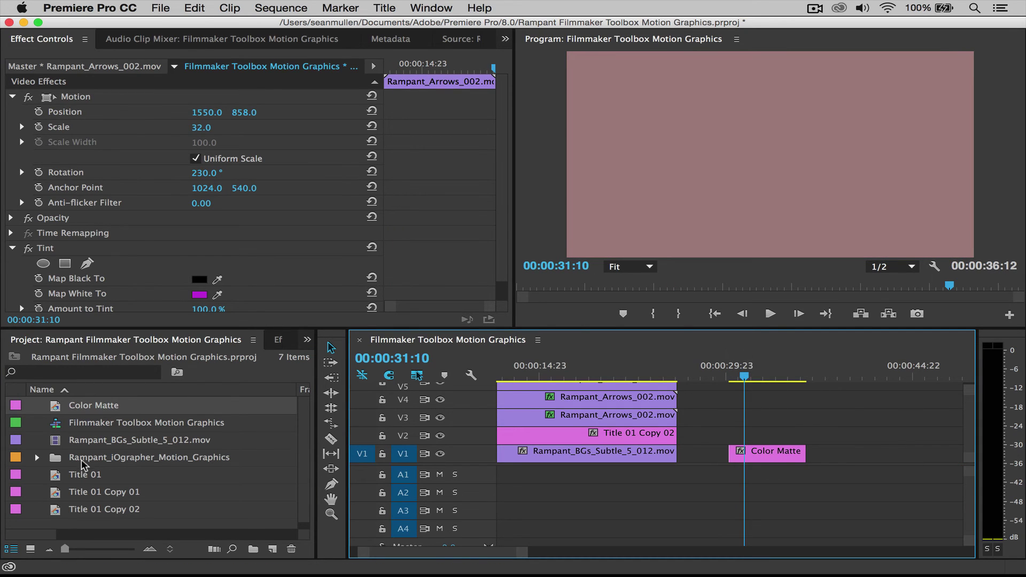
click(78, 476)
drag(63, 476, 732, 436)
drag(745, 377, 721, 379)
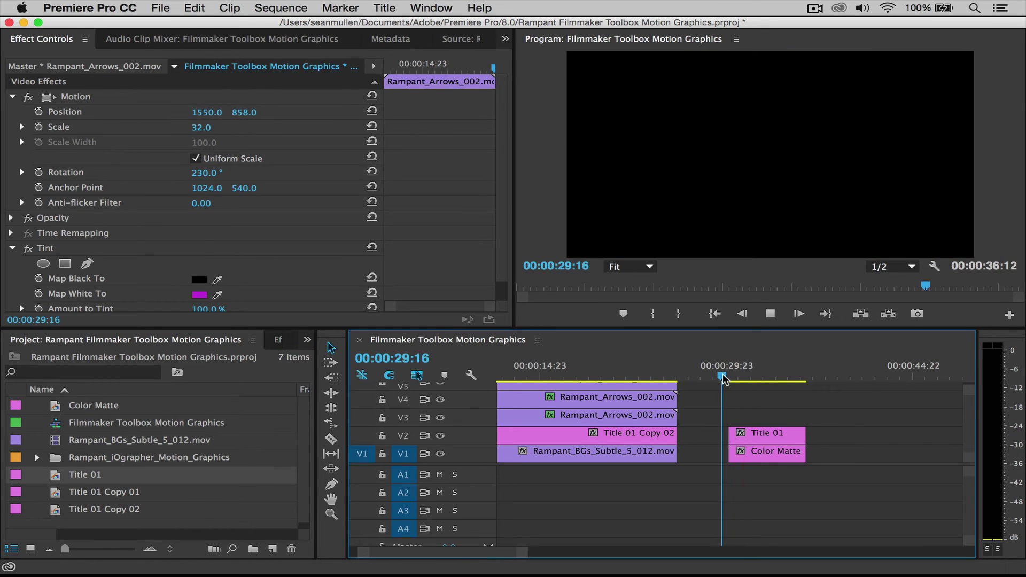
key(space)
key(space)
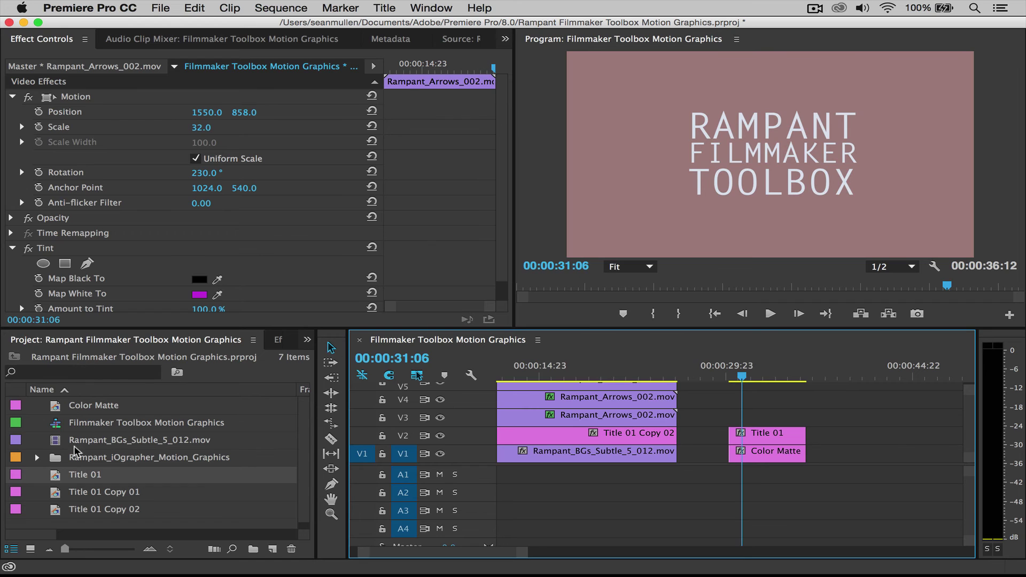
- Drop Rampant_Vignettes_002.png on V3 above Title 01, trimming the title to match its length
click(37, 458)
scroll(103, 459, down, 10)
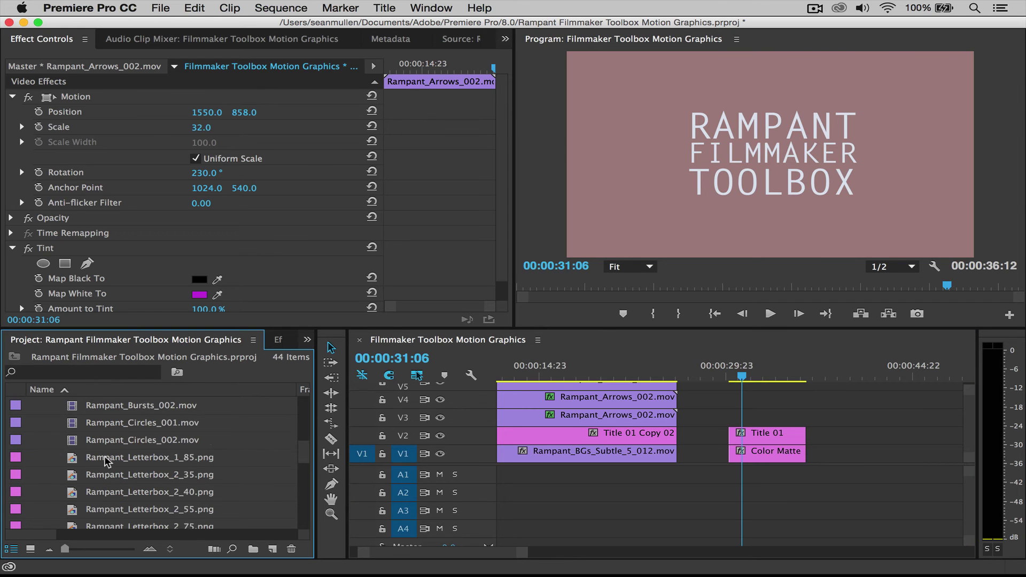
scroll(104, 459, down, 8)
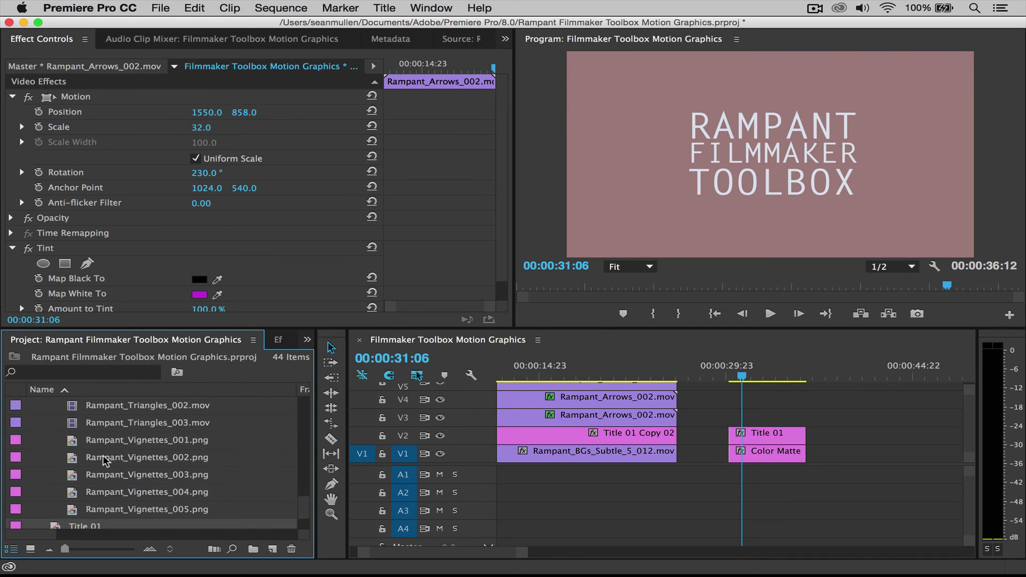
drag(97, 461, 728, 415)
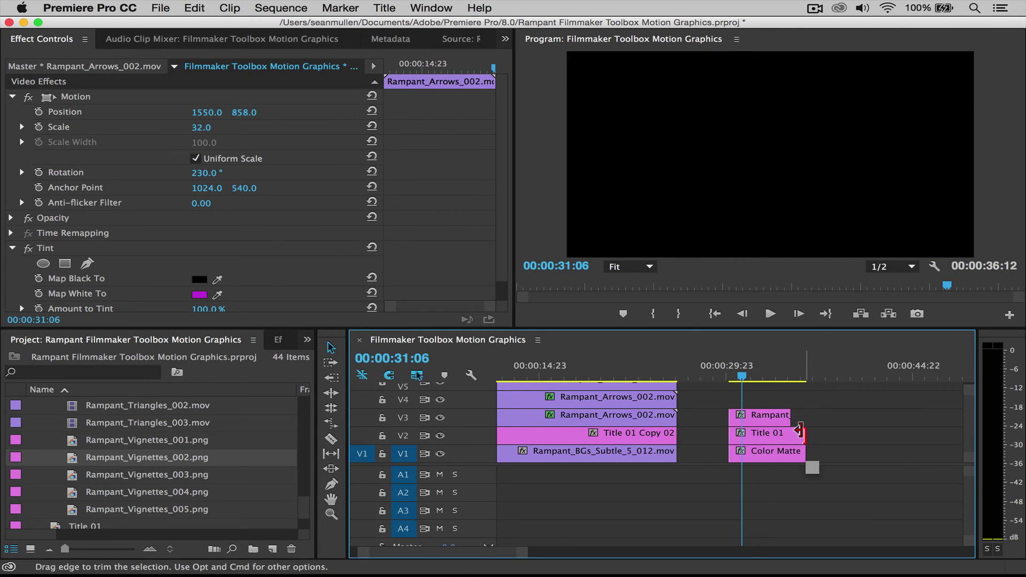
drag(804, 434, 791, 454)
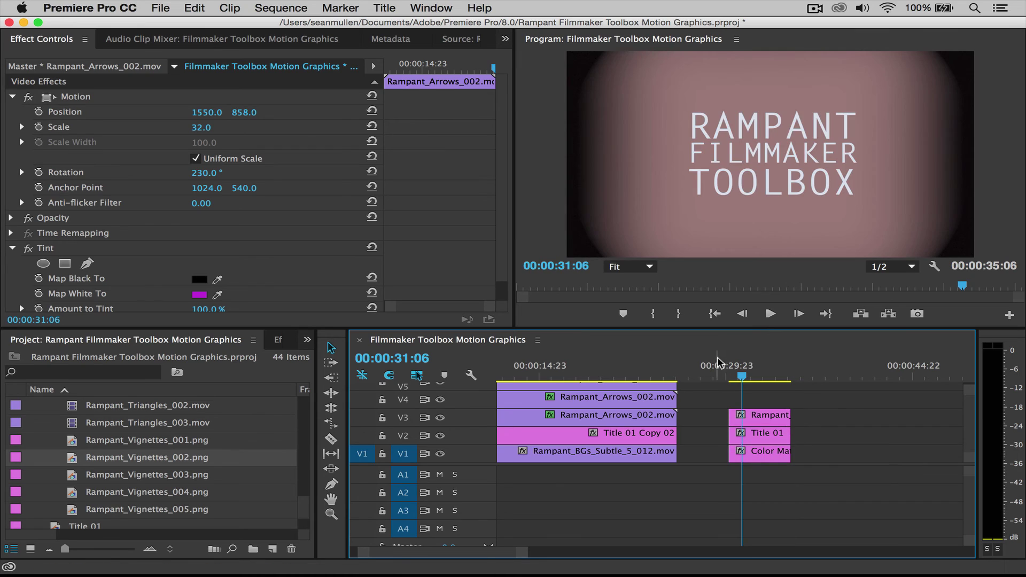
- Preview the vignette title section and select the vignette clip on V3
mouse_move(742, 382)
mouse_down()
mouse_move(768, 380)
mouse_move(731, 381)
mouse_move(760, 380)
mouse_move(739, 381)
mouse_up()
key(space)
key(space)
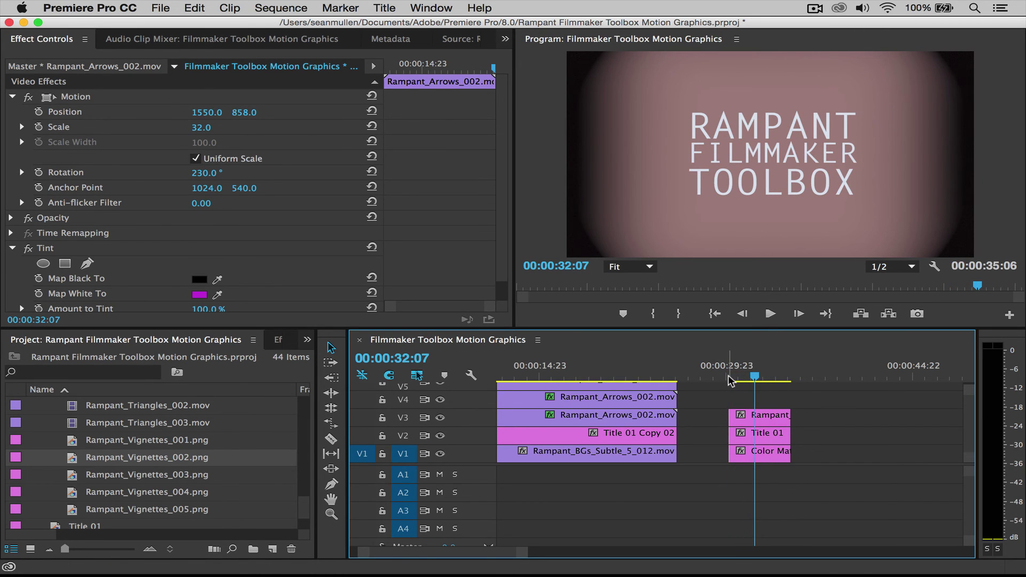
click(770, 420)
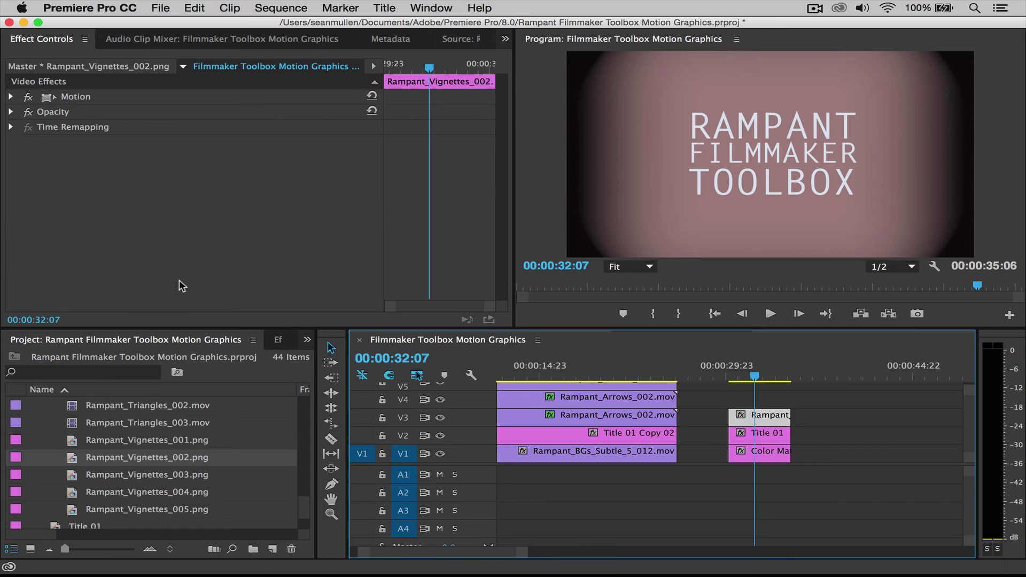
- Apply Tint to the vignette clip with Map Black To set to a dark green
click(275, 342)
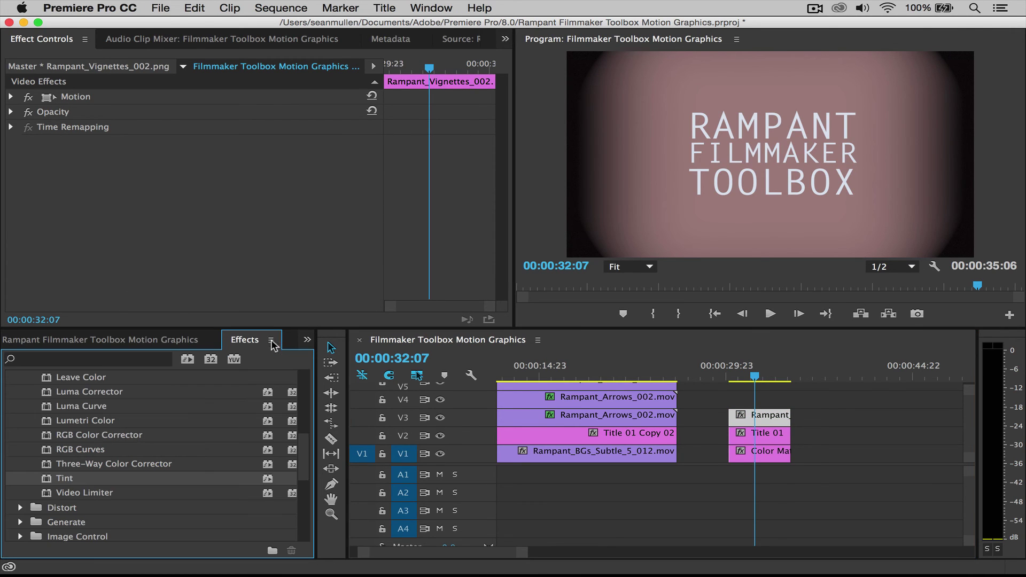
drag(50, 483, 758, 421)
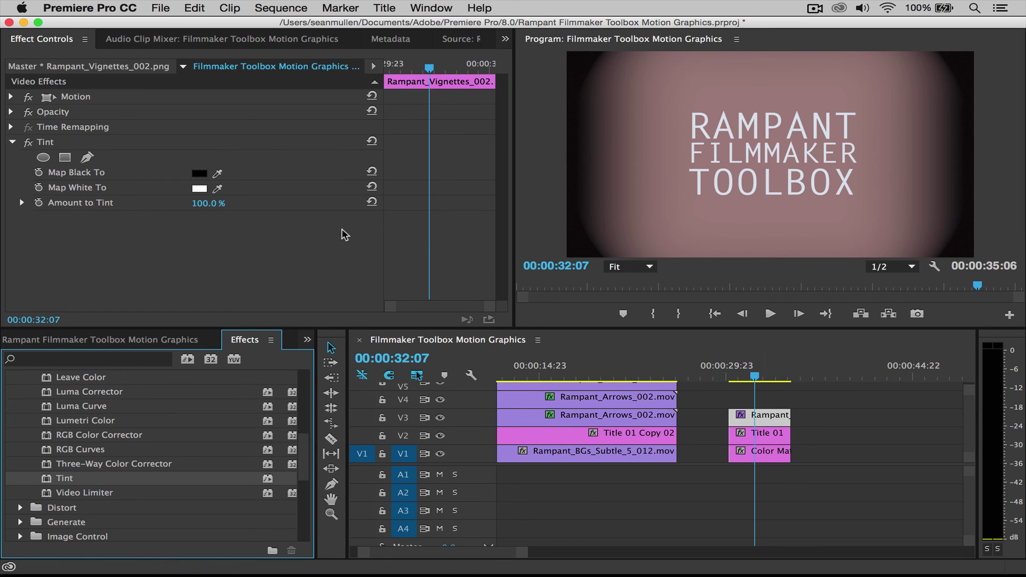
click(201, 175)
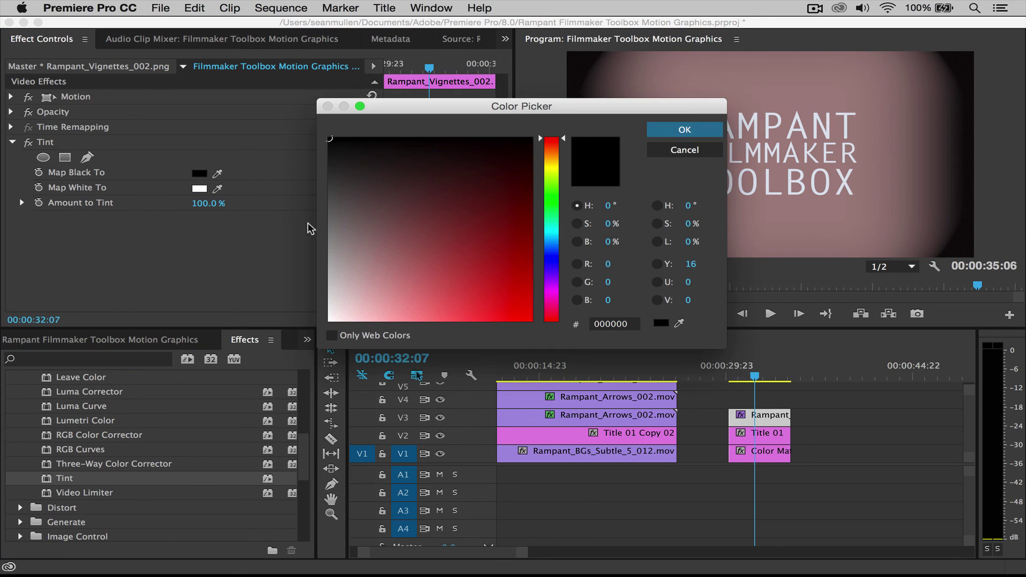
click(555, 183)
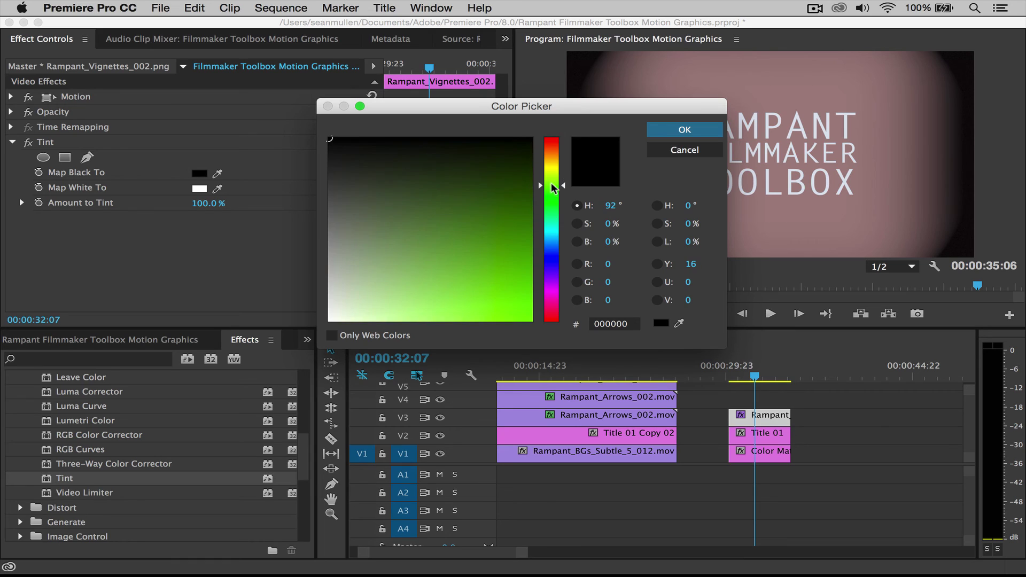
click(518, 177)
click(653, 133)
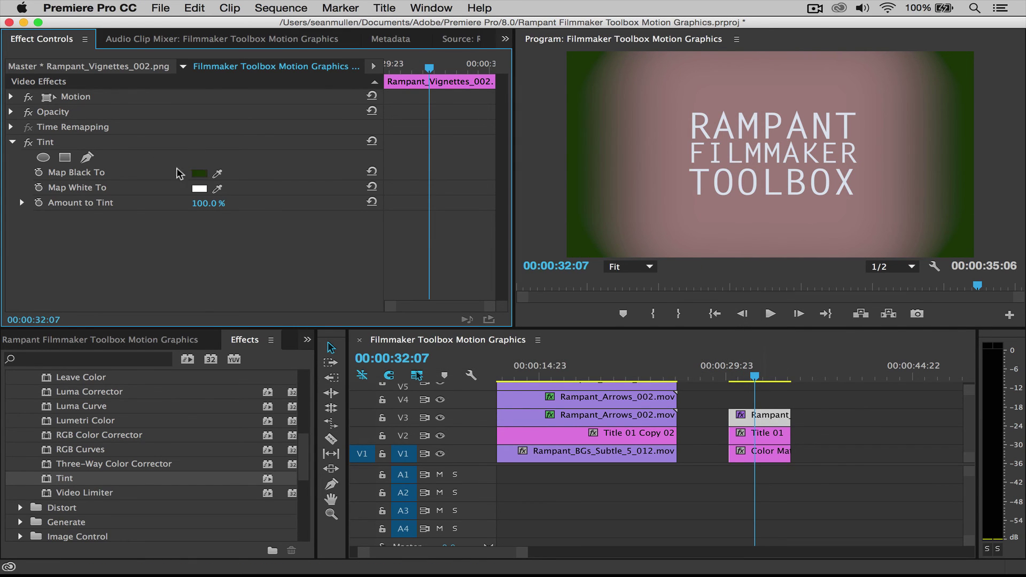
- Change the Tint's Map Black To colour to near-black
click(199, 173)
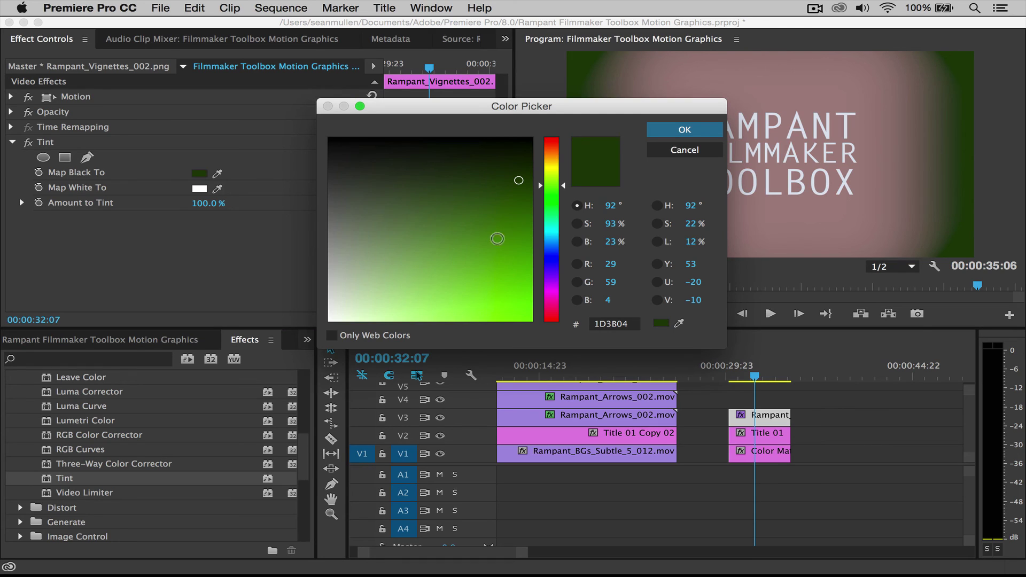
drag(394, 149, 378, 142)
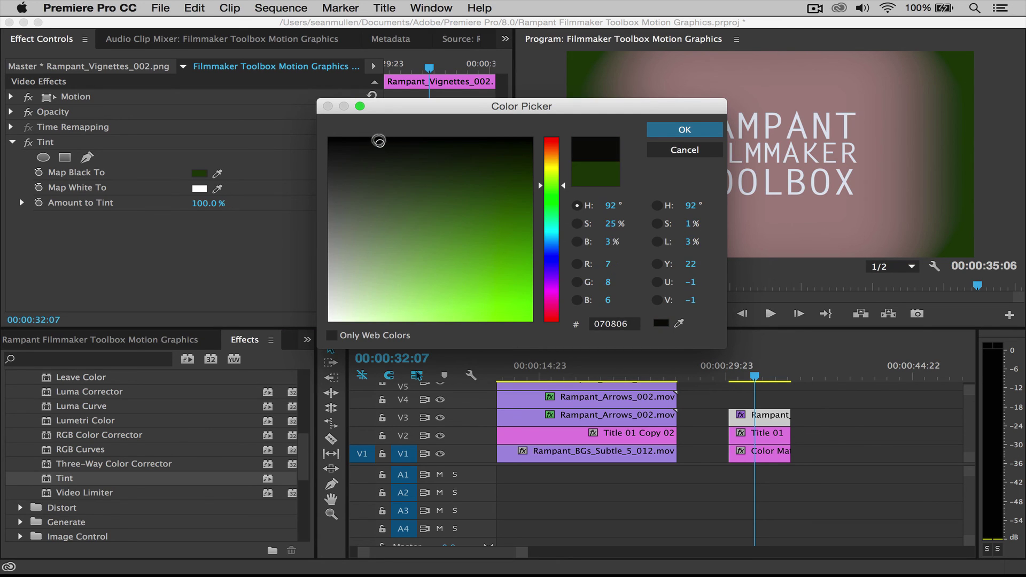
click(687, 129)
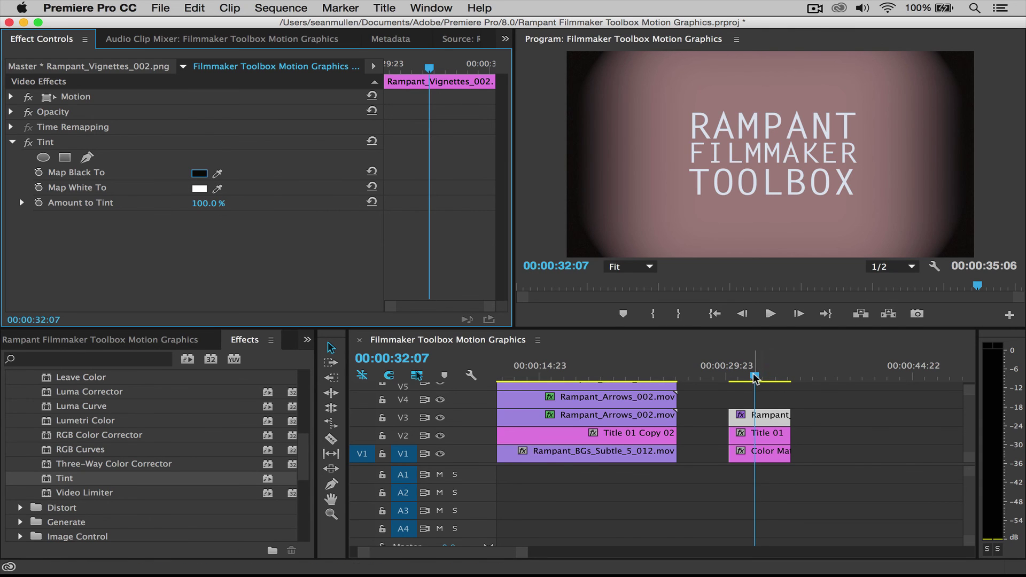
drag(755, 379, 499, 379)
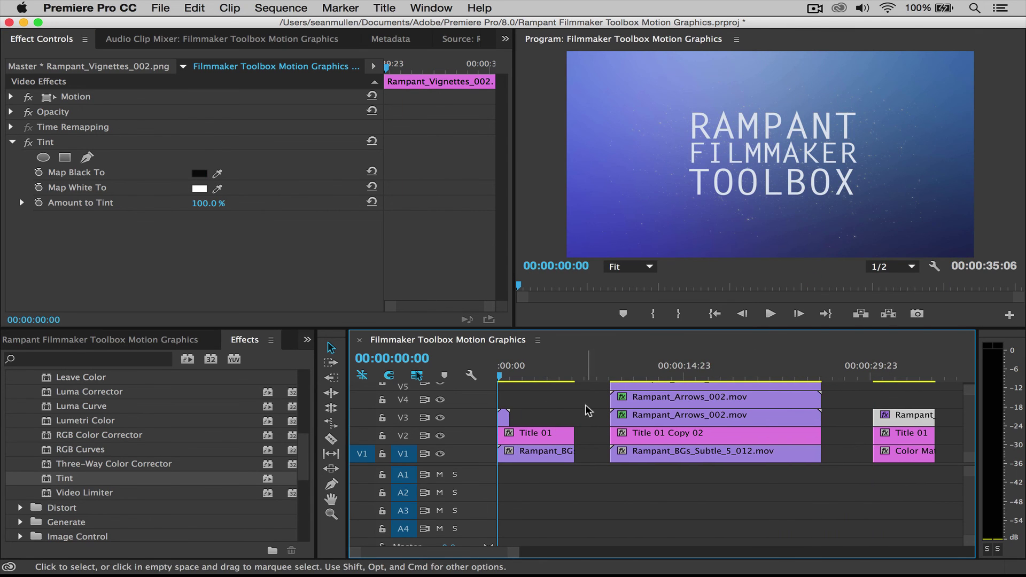
key(space)
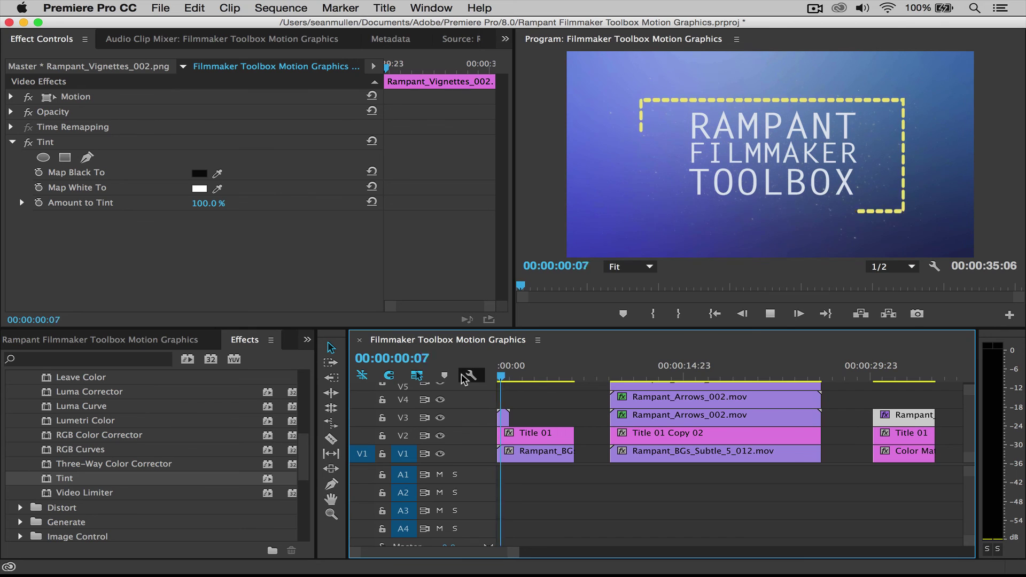